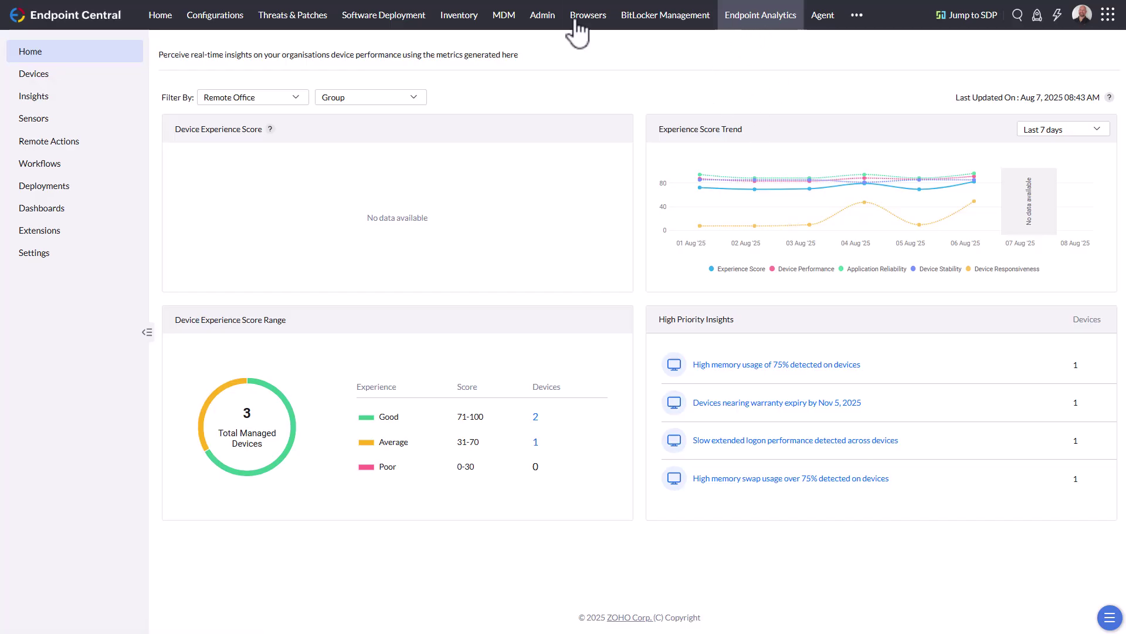
Review the Endpoint Analytics global settings under Admin, then return to the Endpoint Analytics home dashboard
click(543, 18)
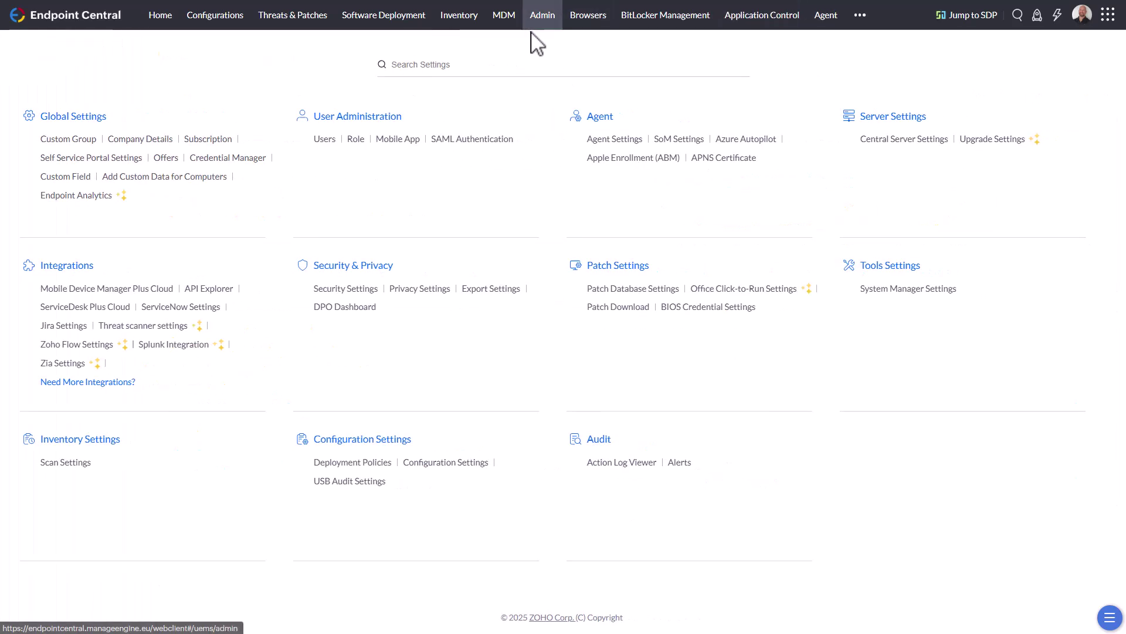
click(68, 197)
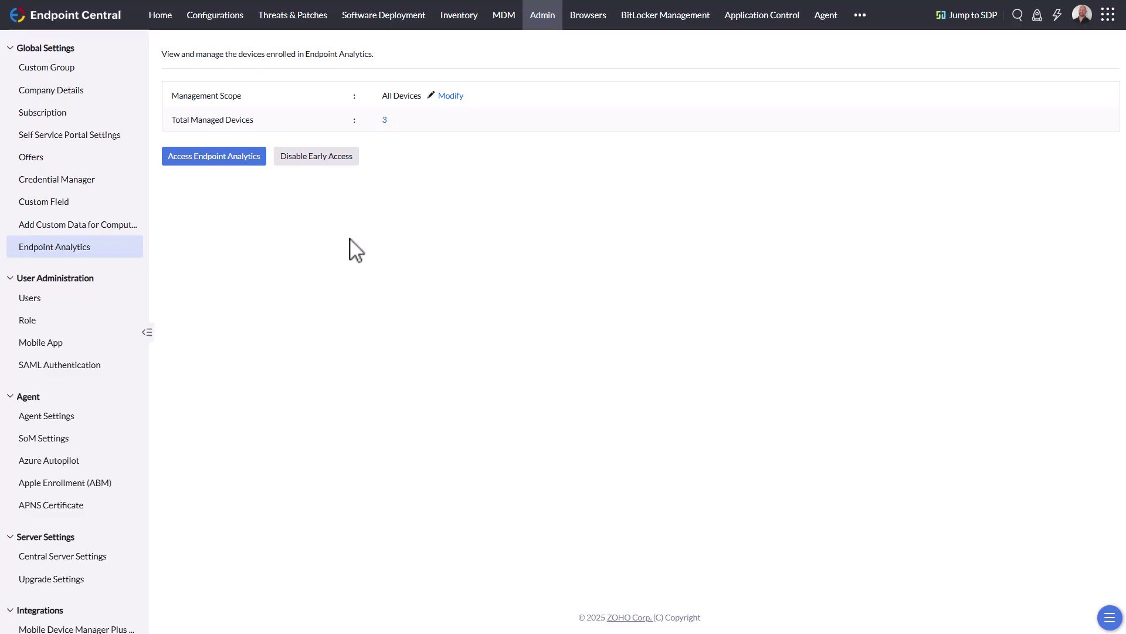
click(860, 17)
click(875, 118)
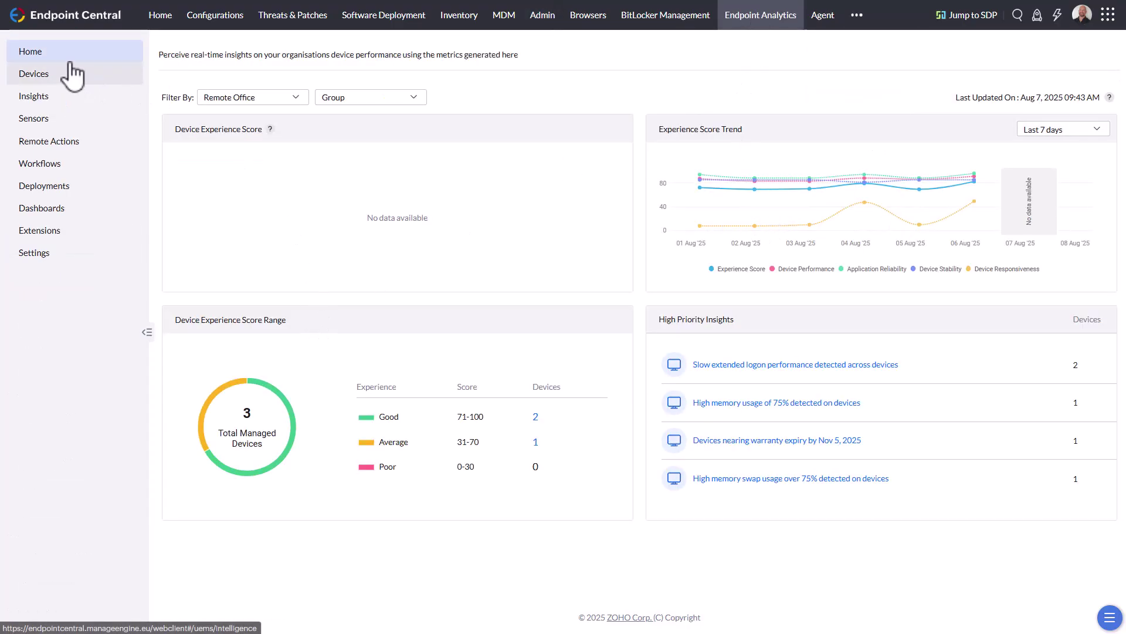
Open the slow extended logon insight, expand its Device Memory correlation and check the affected devices
mouse_move(753, 225)
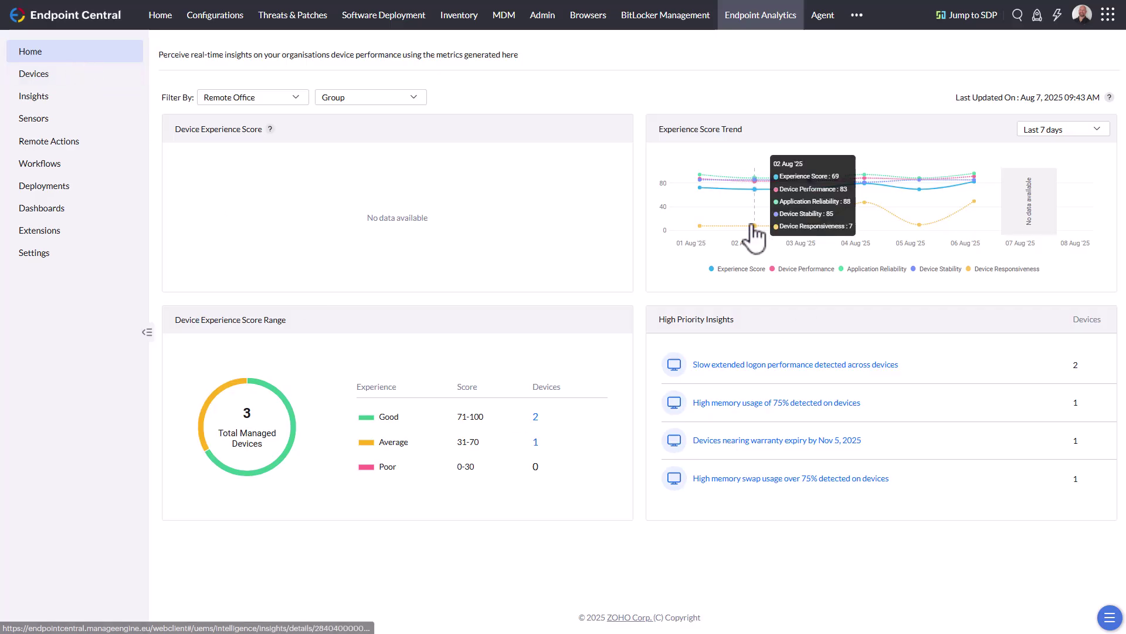
click(773, 366)
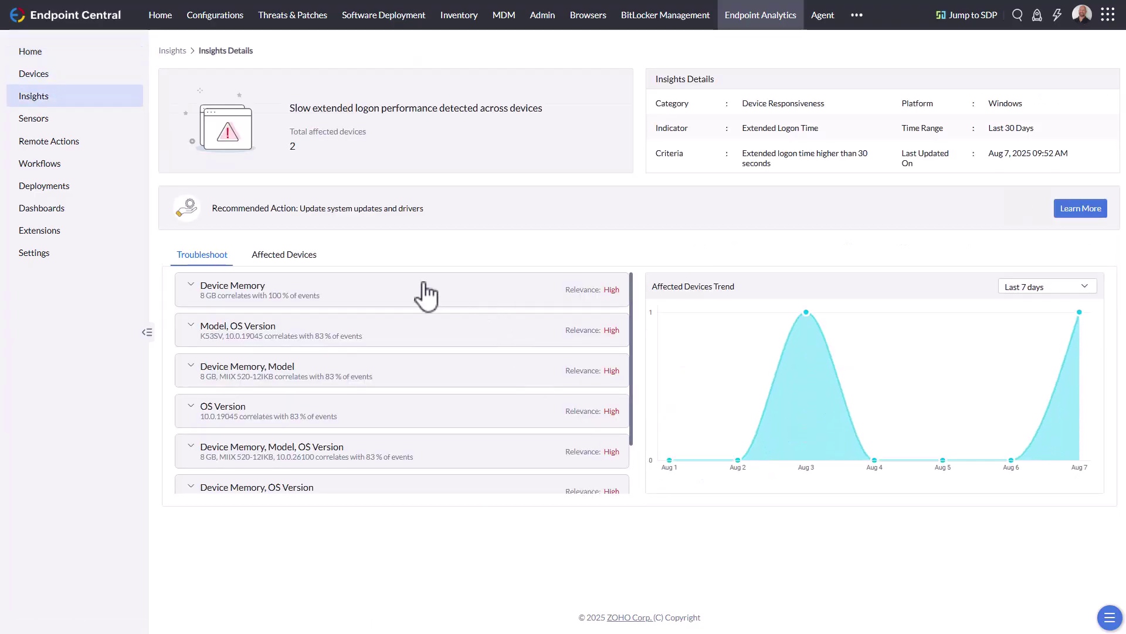
click(190, 288)
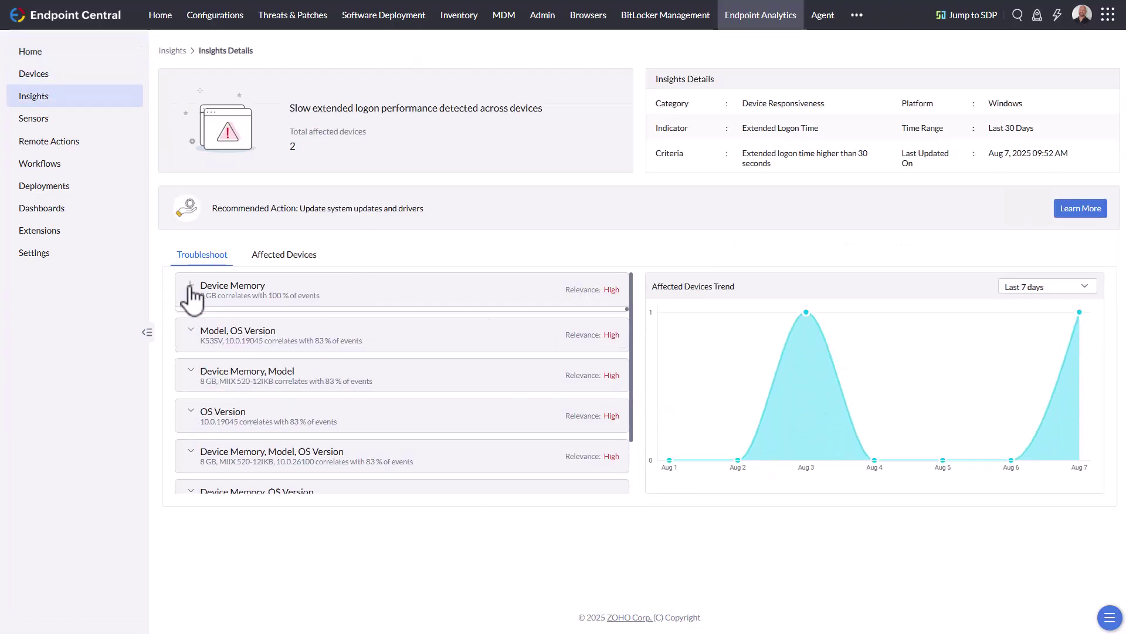
click(277, 258)
click(214, 257)
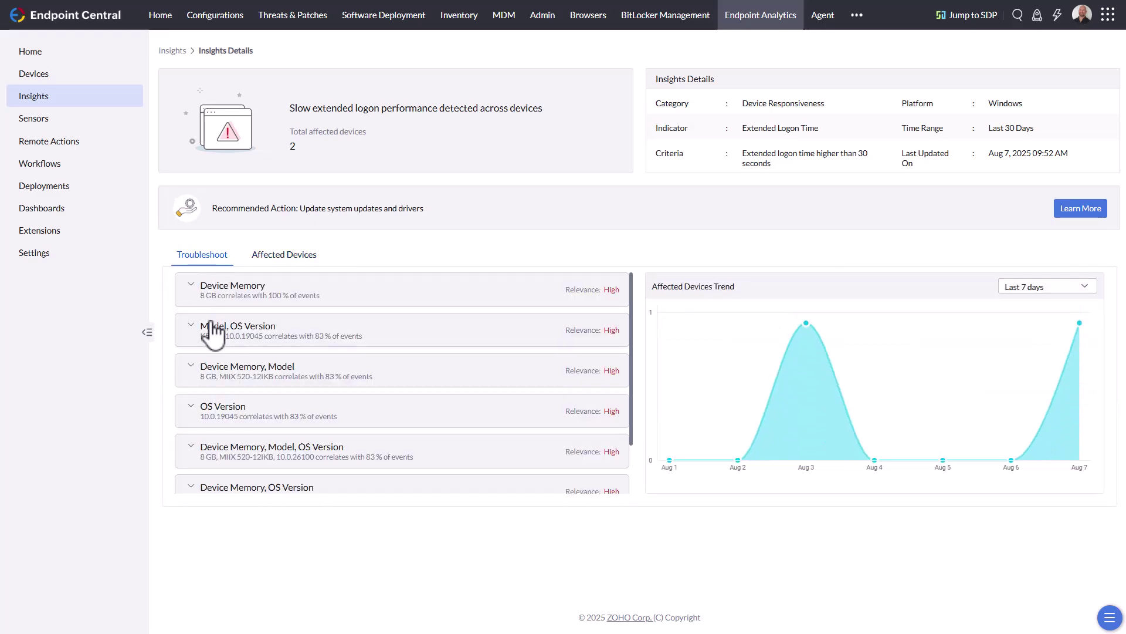
Expand and collapse the Device Memory and OS Version correlations, then go to the Extensions library
click(195, 293)
click(194, 293)
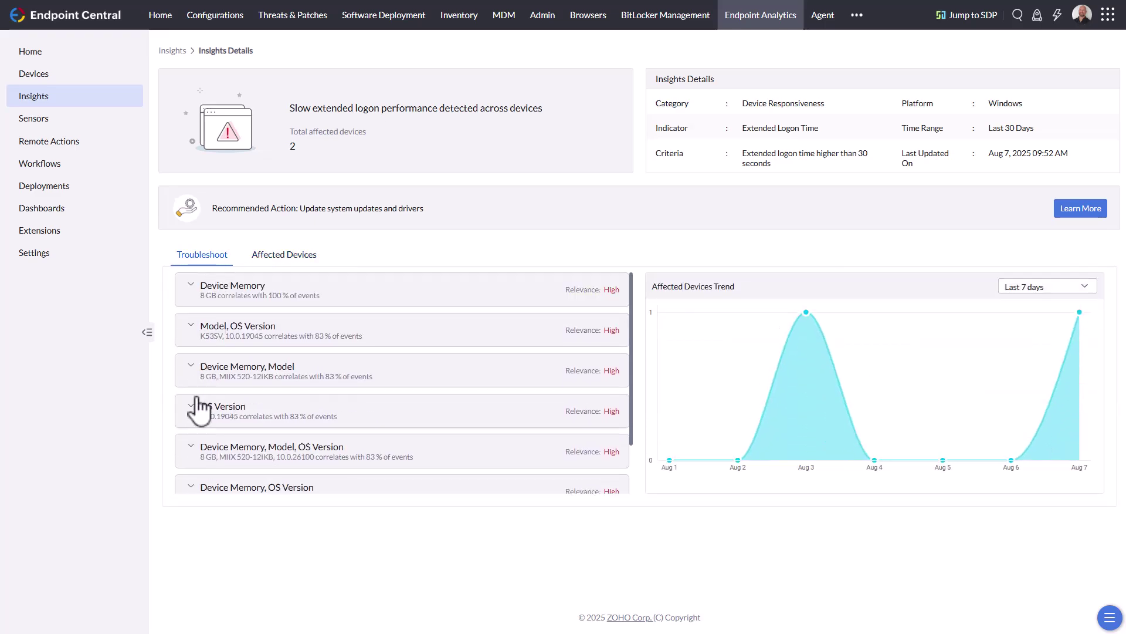
click(192, 409)
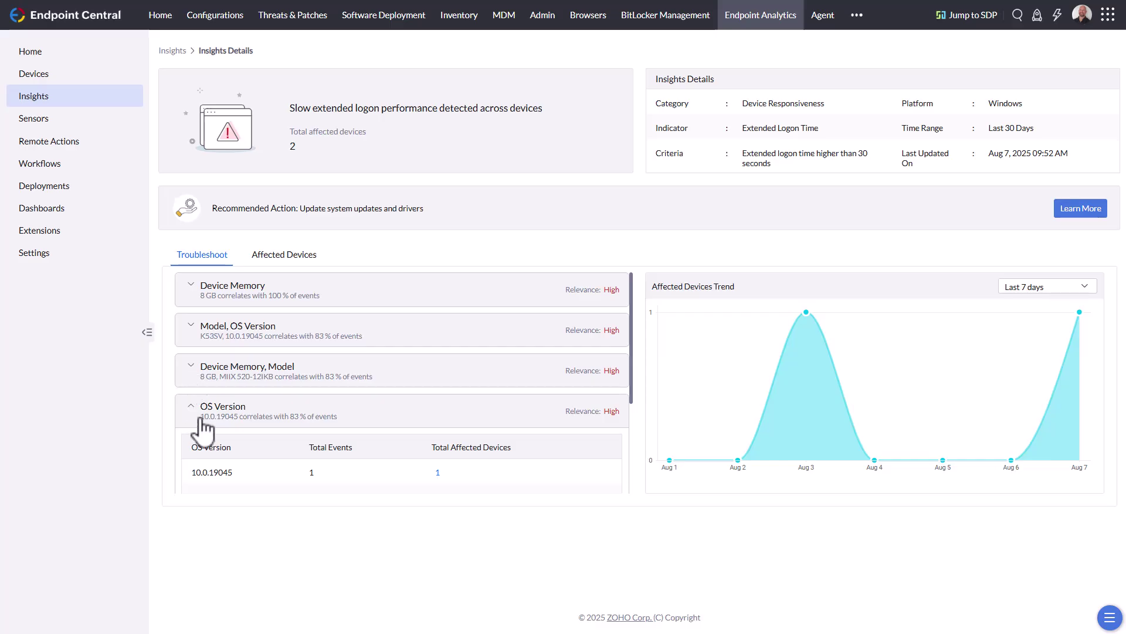
click(196, 417)
scroll(206, 446, down, 2)
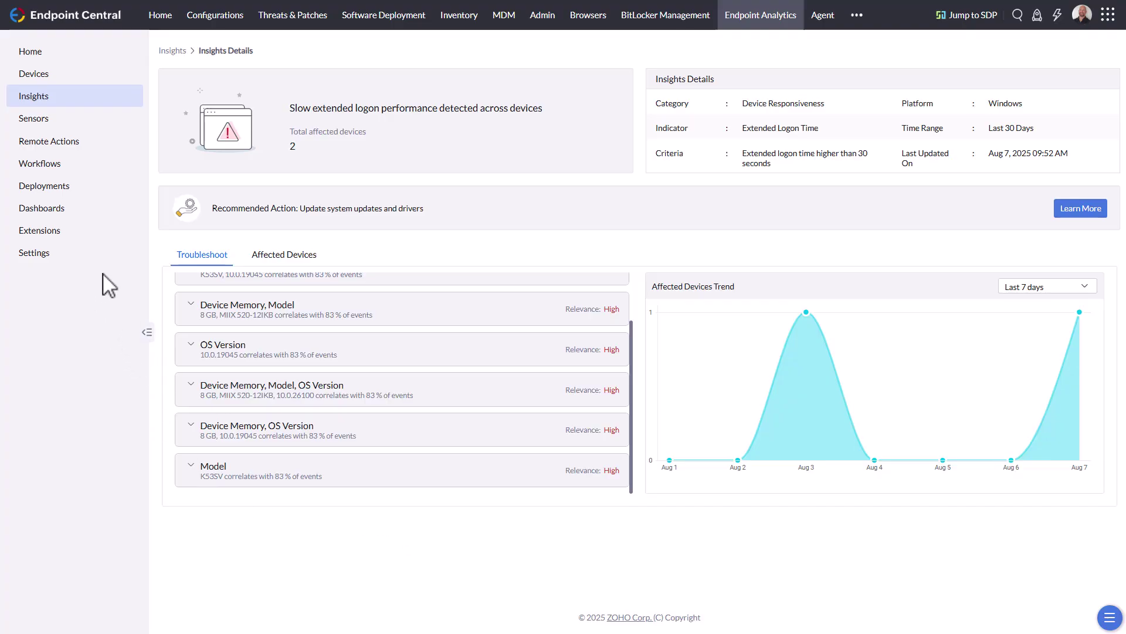
click(54, 234)
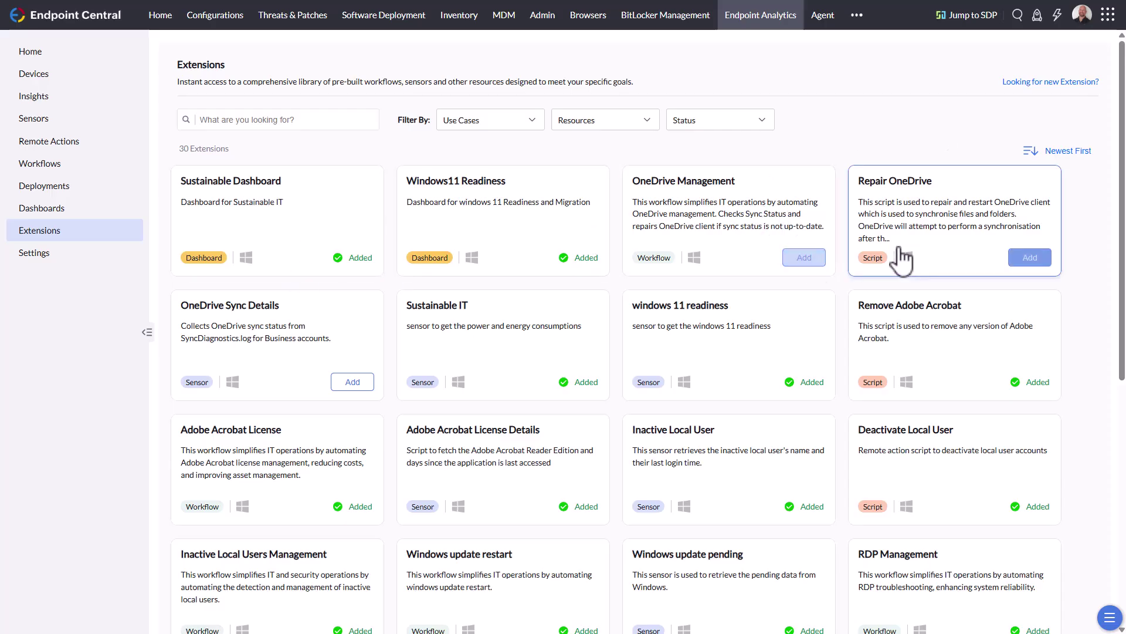
Open the Sustainable Dashboard extension from the Extensions list and view an enlarged preview screenshot
scroll(720, 375, down, 5)
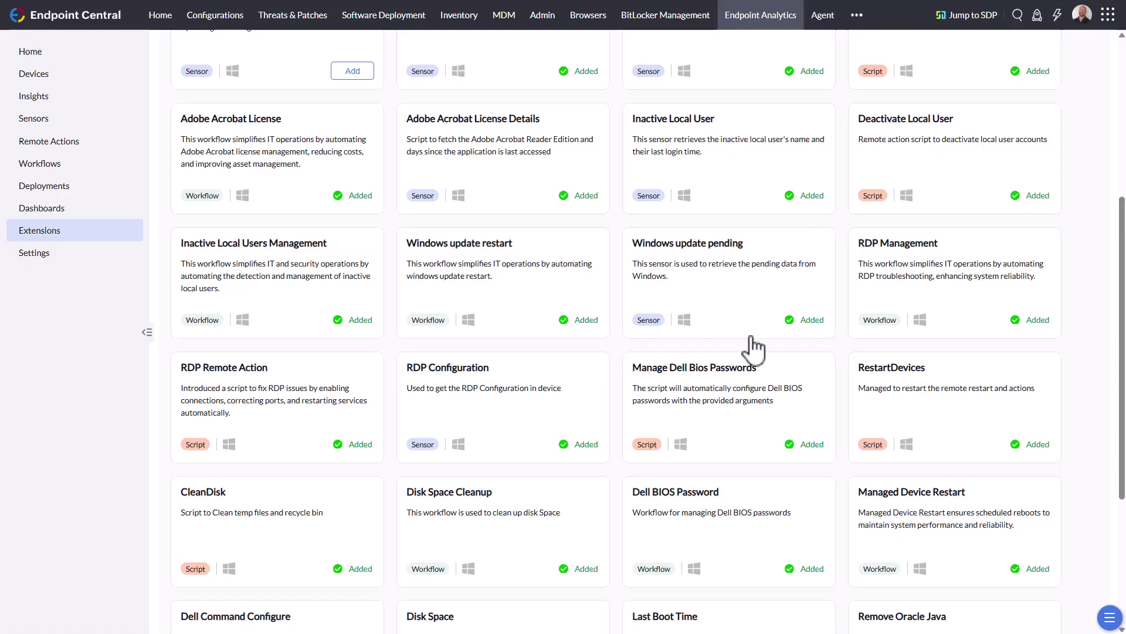
scroll(757, 343, up, 4)
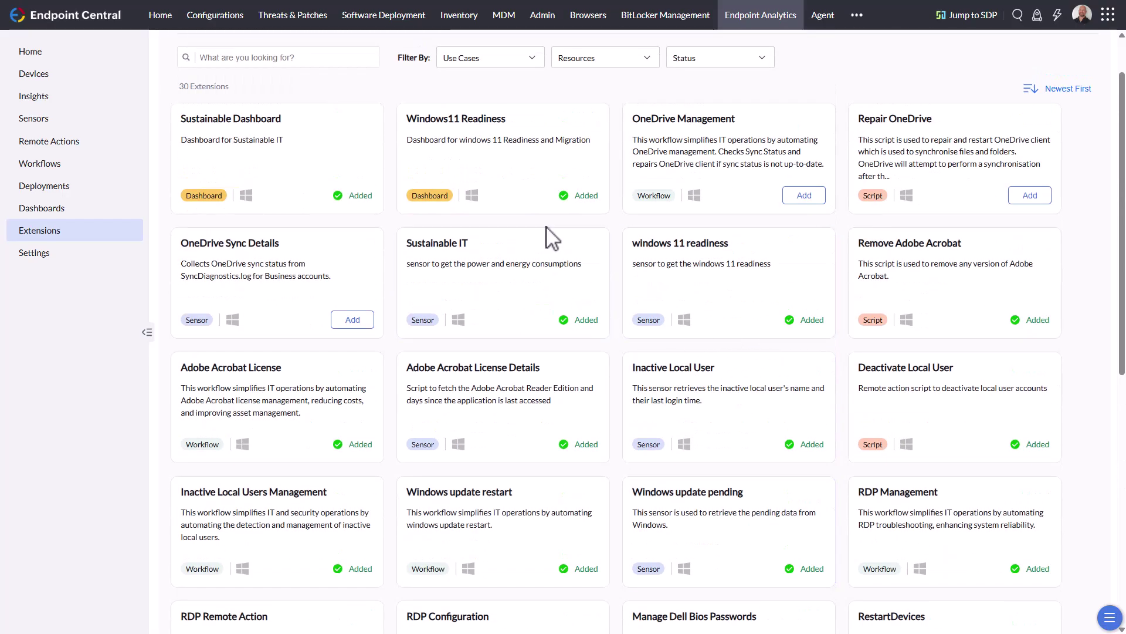
click(805, 195)
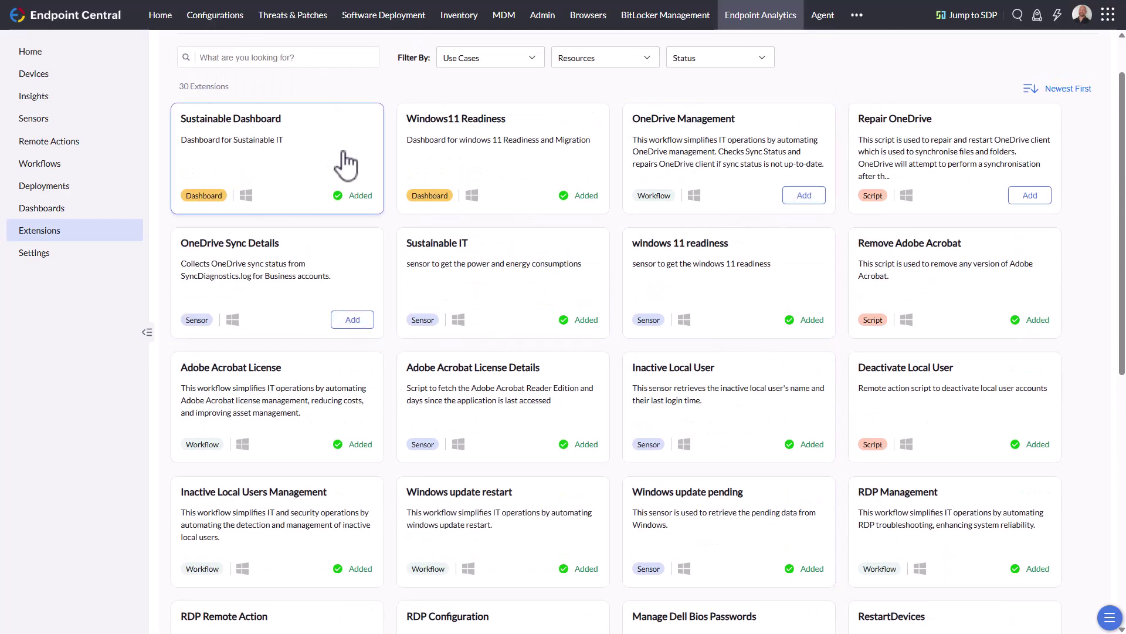
click(330, 149)
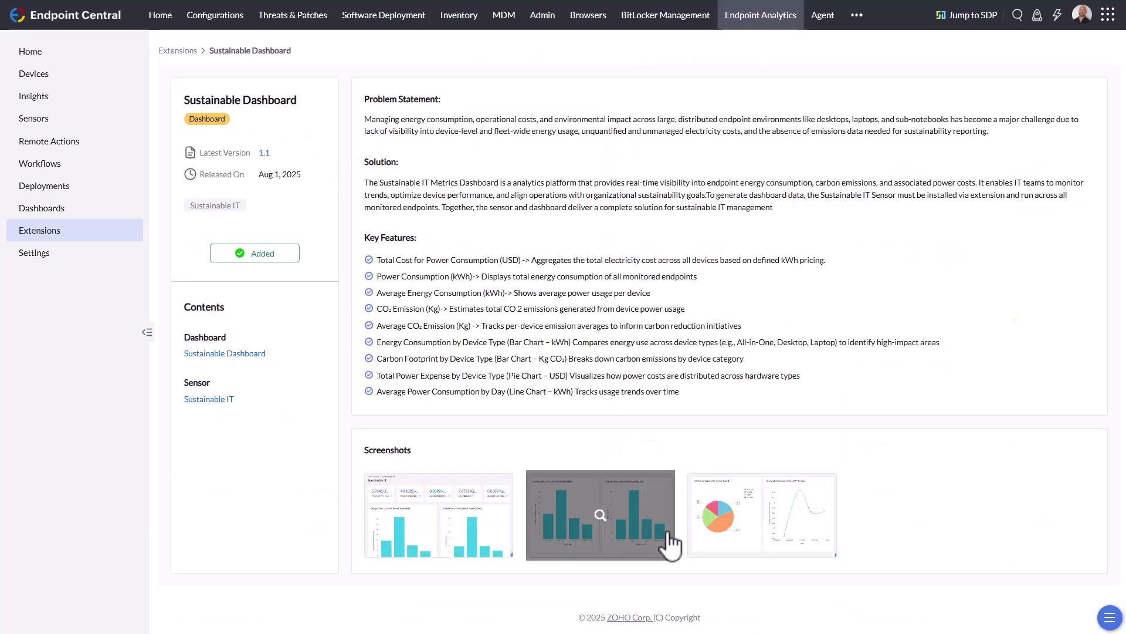
click(472, 539)
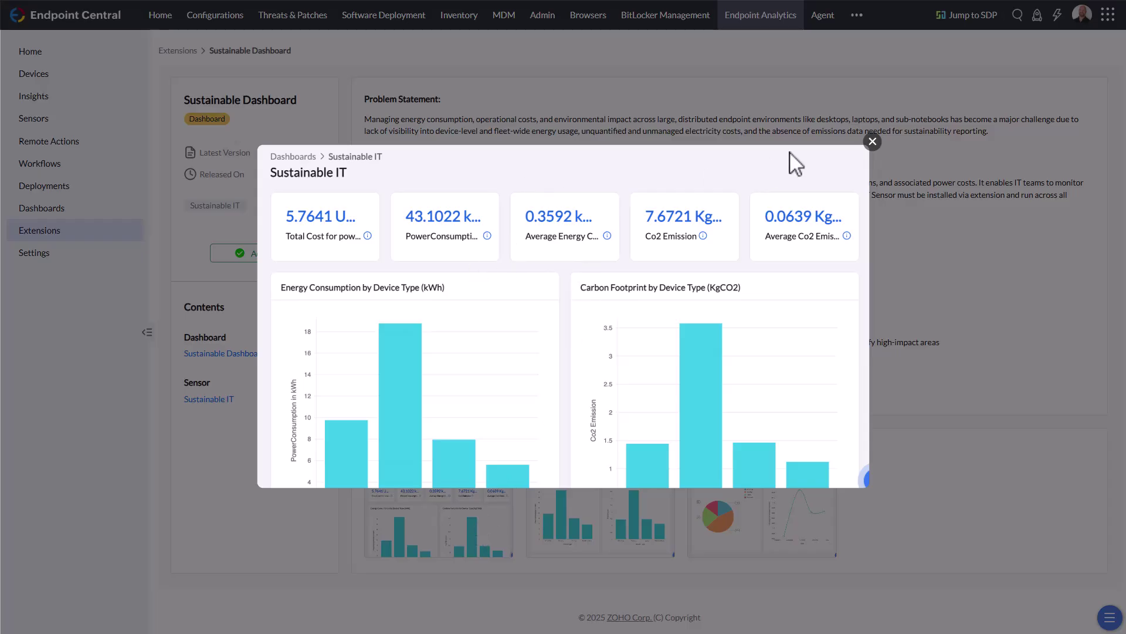
click(872, 143)
Preview the OneDrive Management and windows 11 readiness extensions, returning to the library after each
click(79, 232)
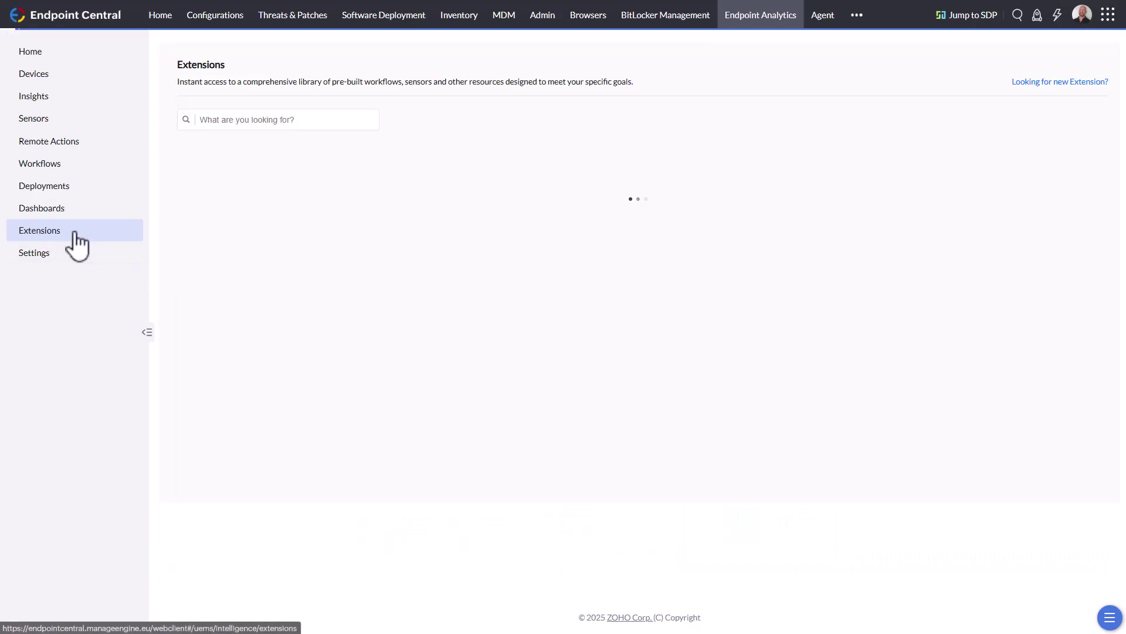
click(675, 214)
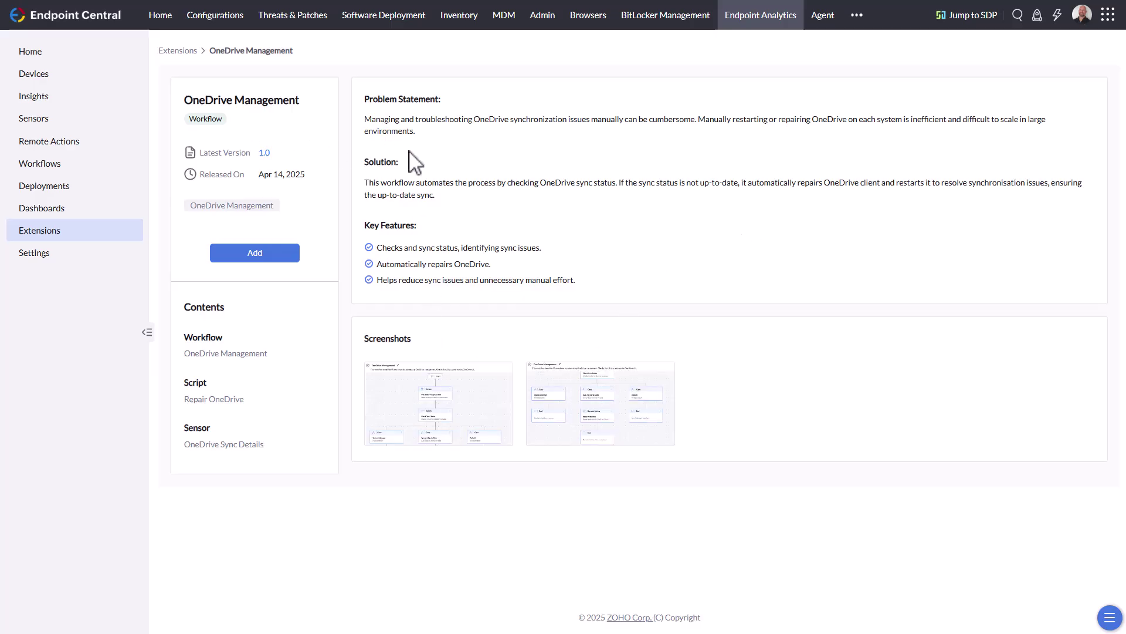
click(44, 232)
click(722, 359)
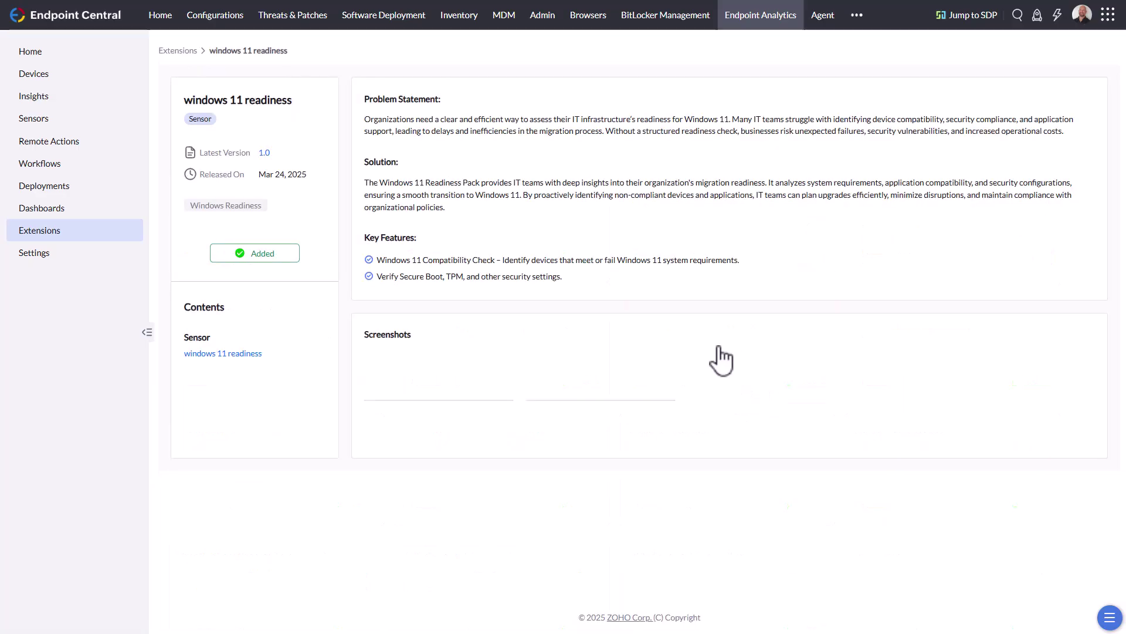
click(82, 234)
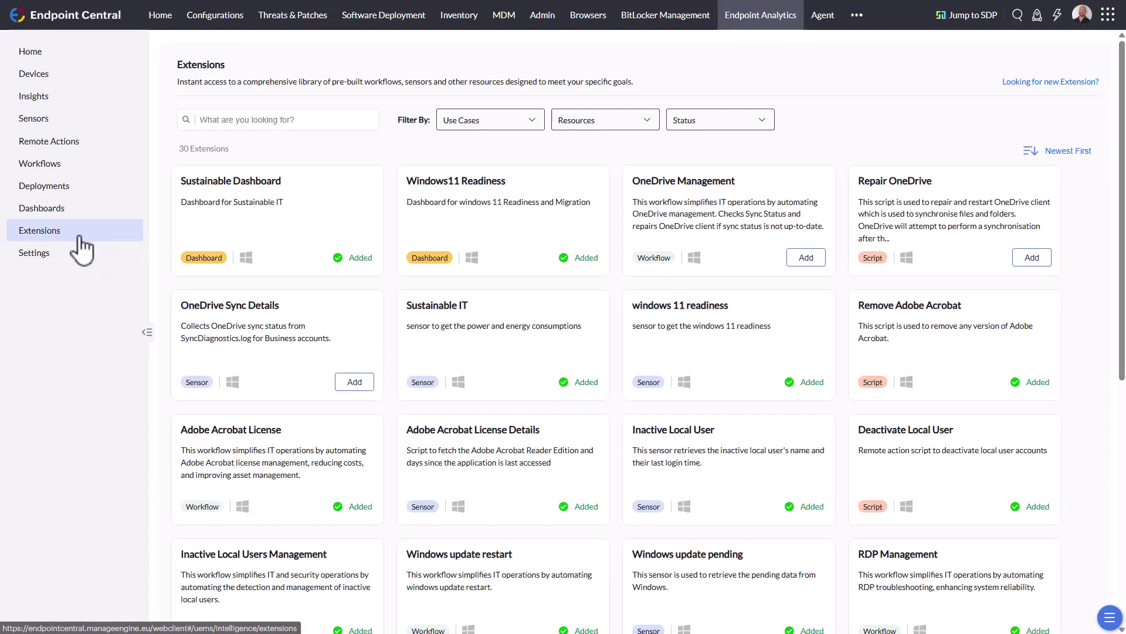
Check the Remove Adobe Acrobat extension, scan the Extensions list, then open the Deployments list
click(906, 314)
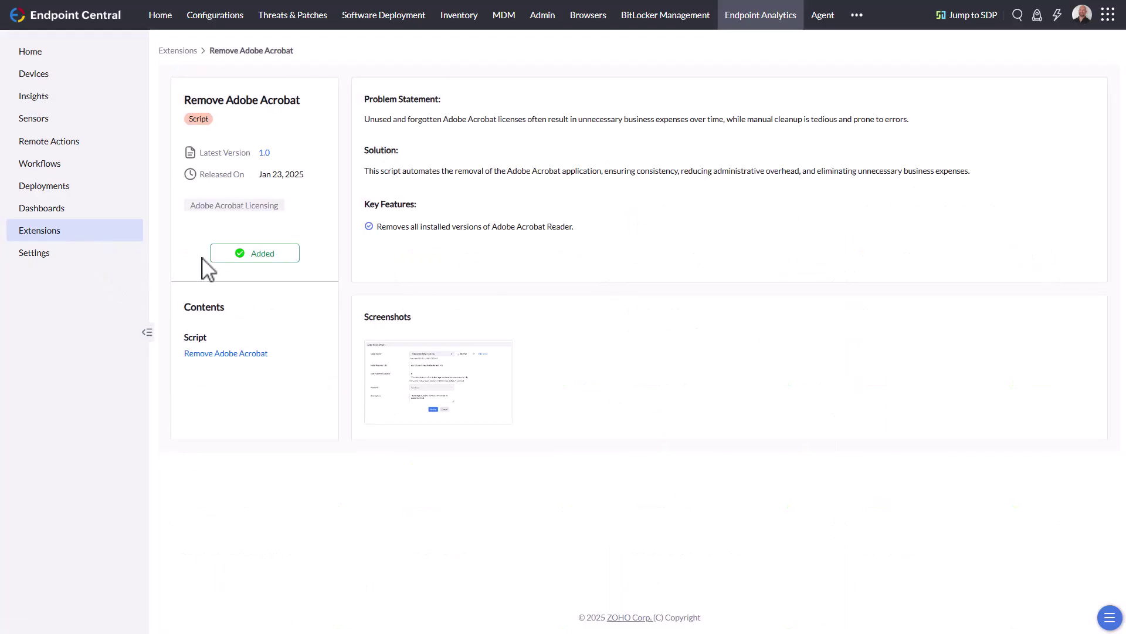
click(57, 235)
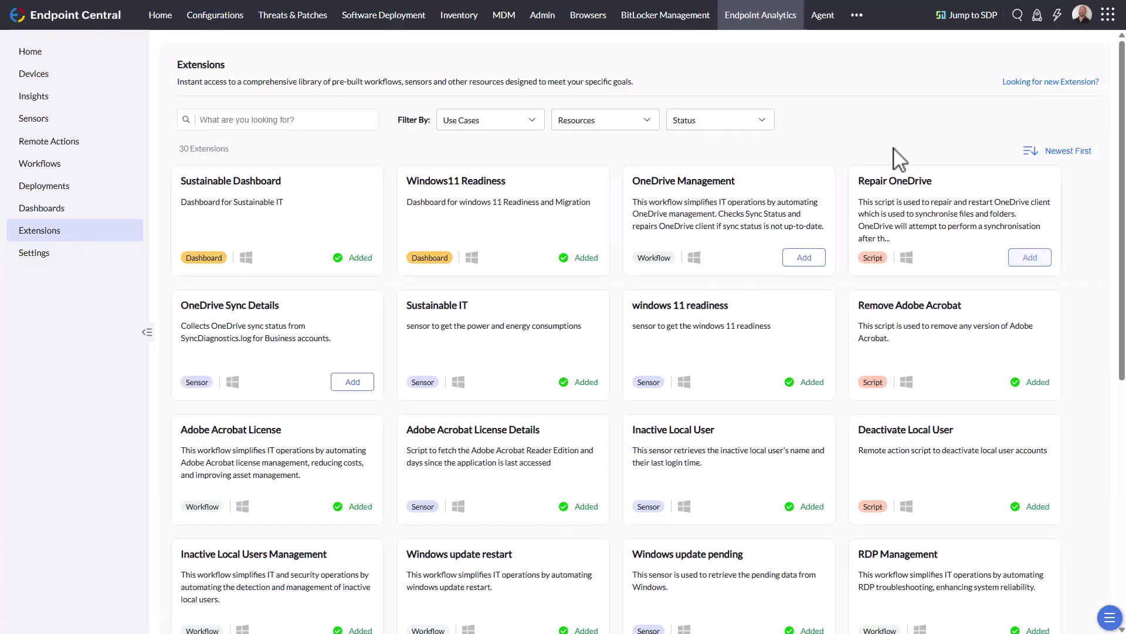
scroll(913, 363, down, 10)
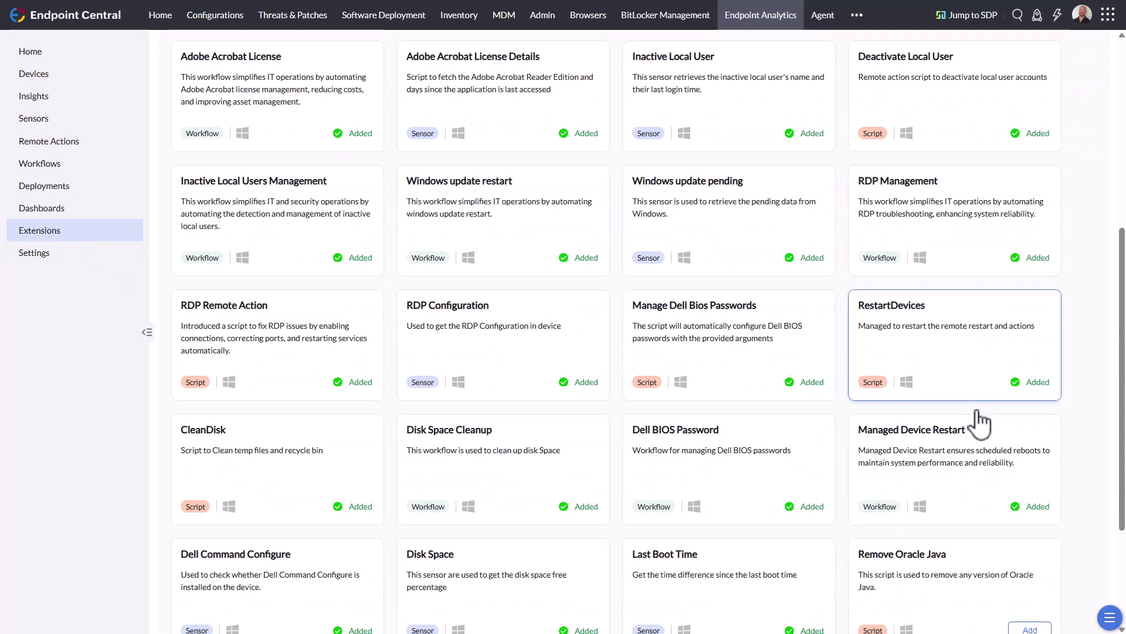
scroll(870, 581, up, 10)
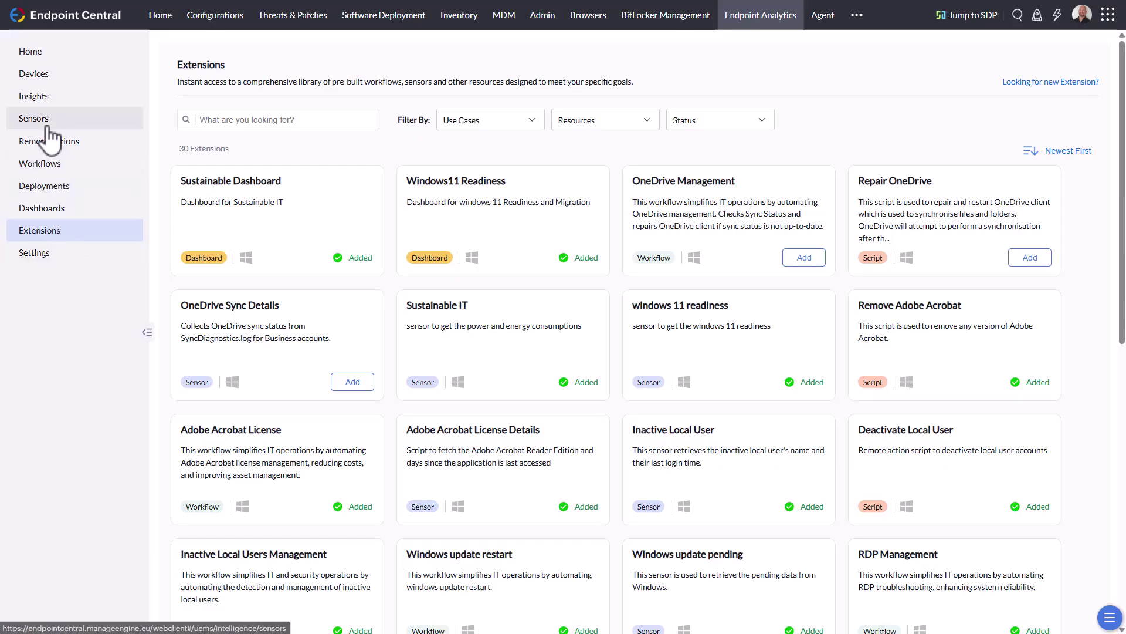
click(57, 187)
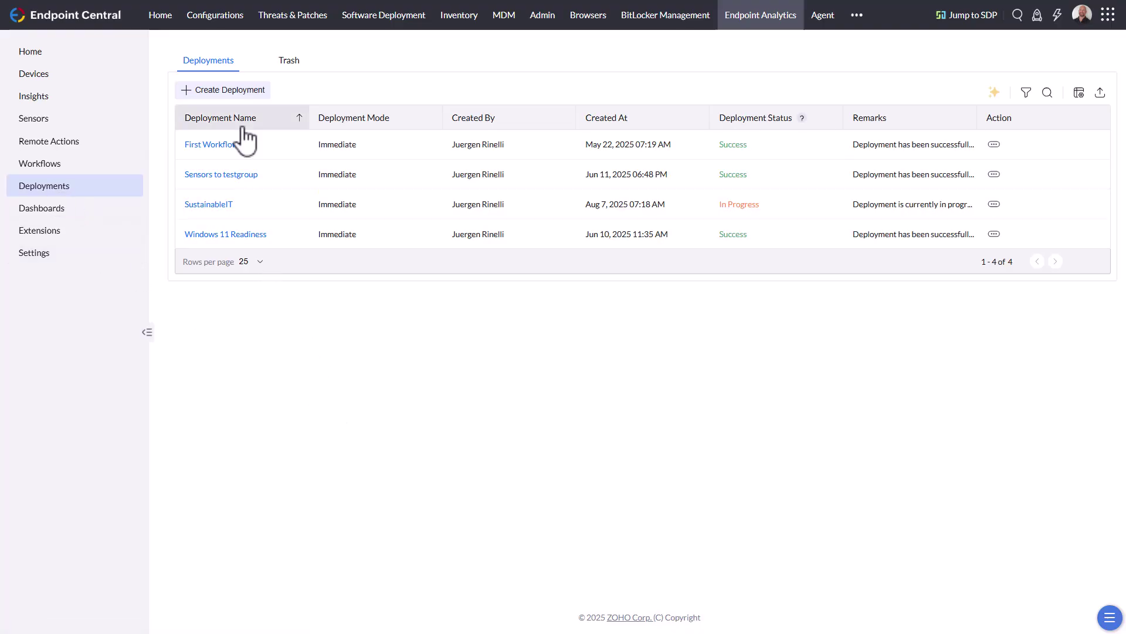
Start a new deployment and browse the available resource types and workflows
click(245, 91)
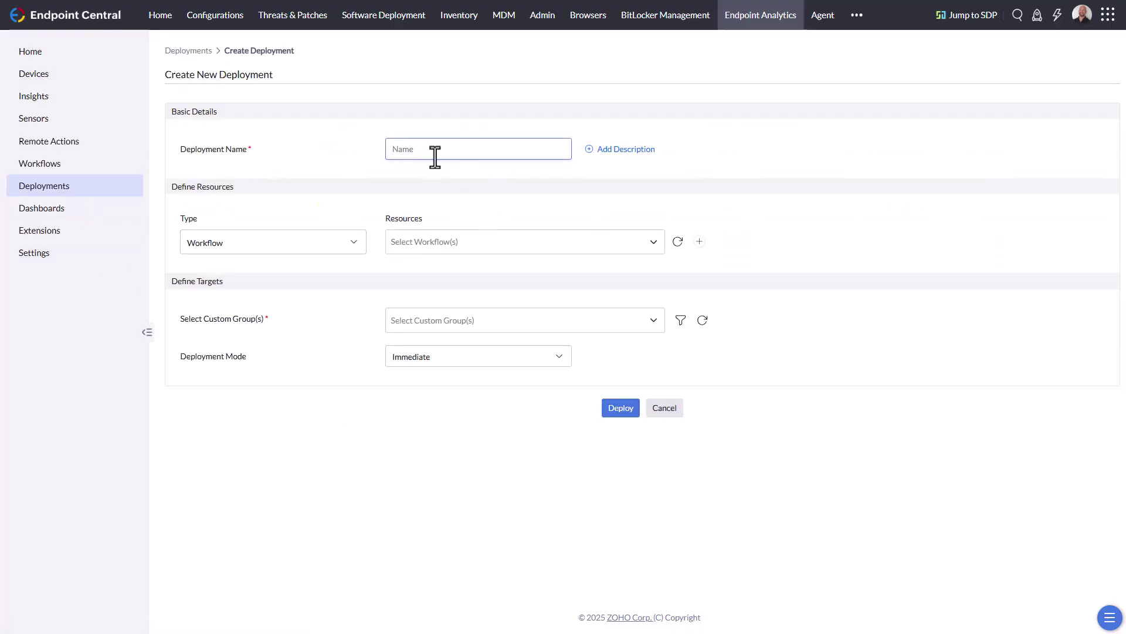
click(354, 243)
click(356, 245)
click(417, 243)
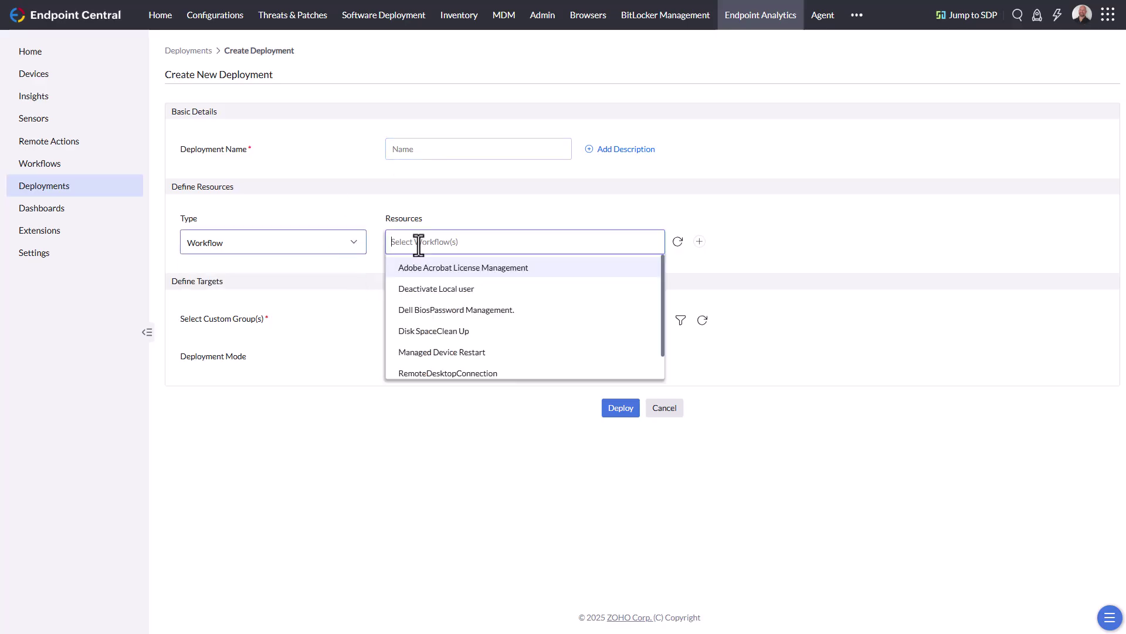
click(354, 247)
click(353, 247)
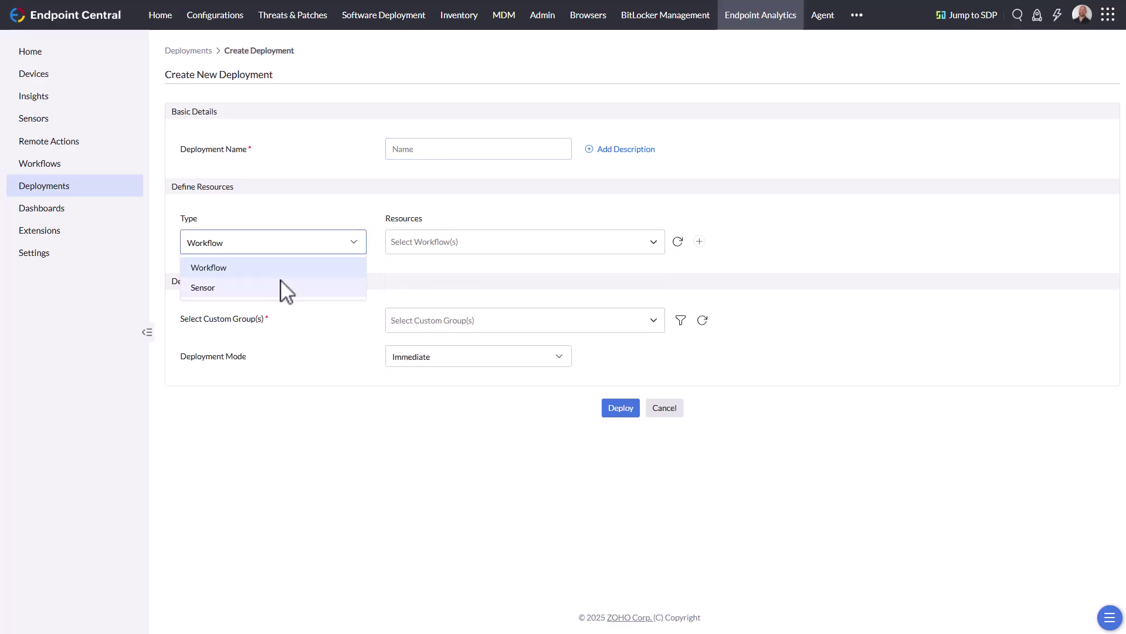
click(385, 210)
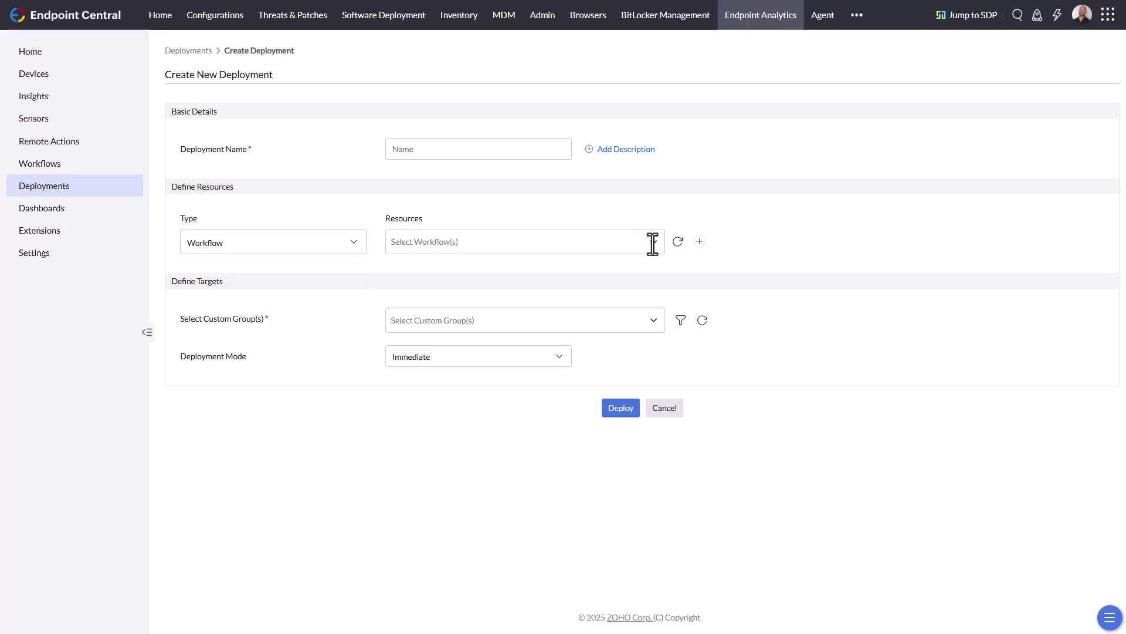
Add a Sensor resource row, set Deployment Mode to Schedule, then cancel the deployment
click(699, 241)
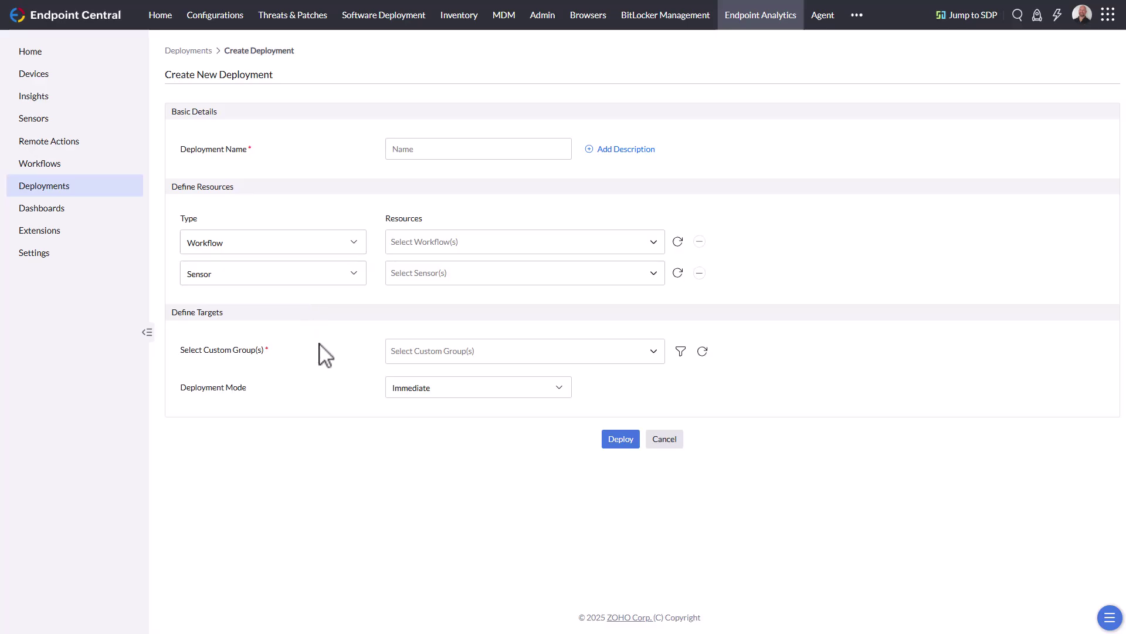
click(561, 395)
click(531, 352)
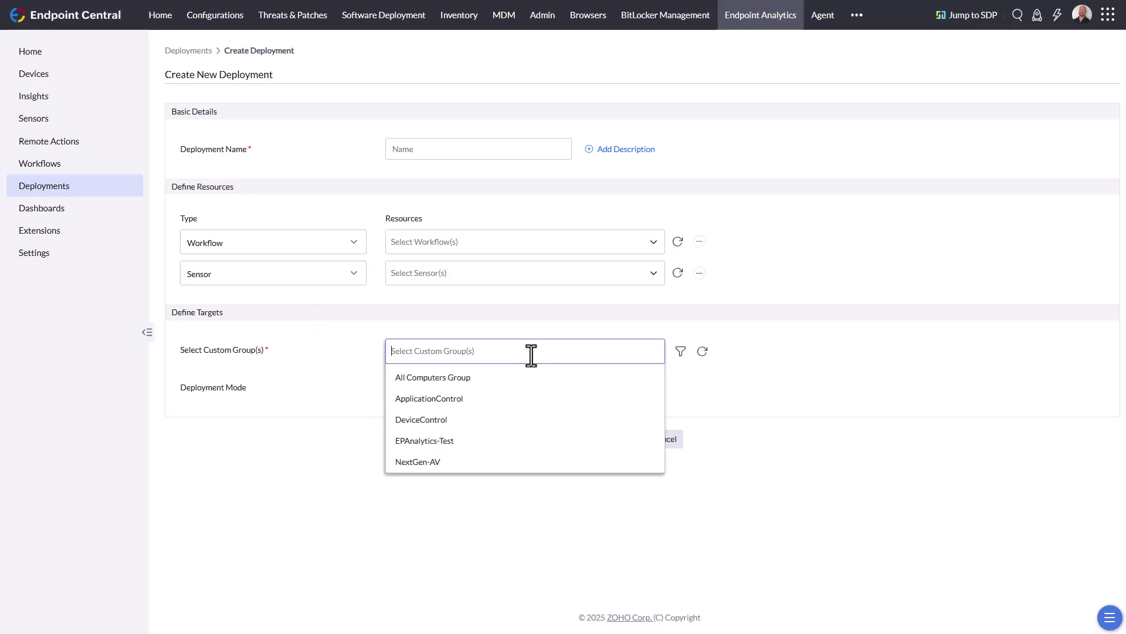
click(356, 346)
click(545, 390)
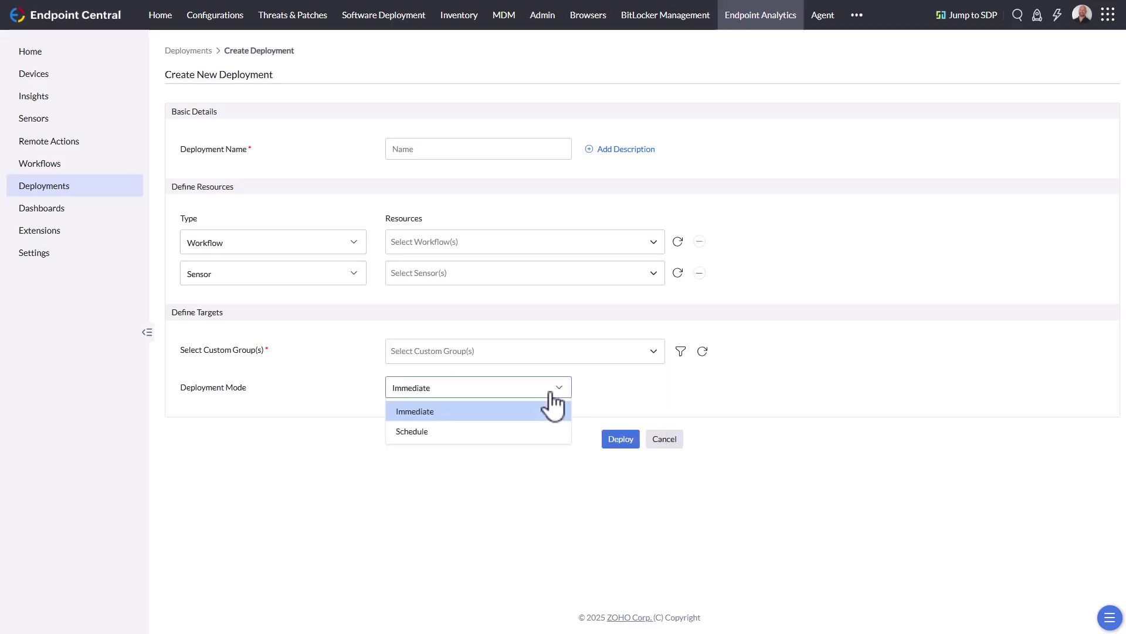
click(470, 432)
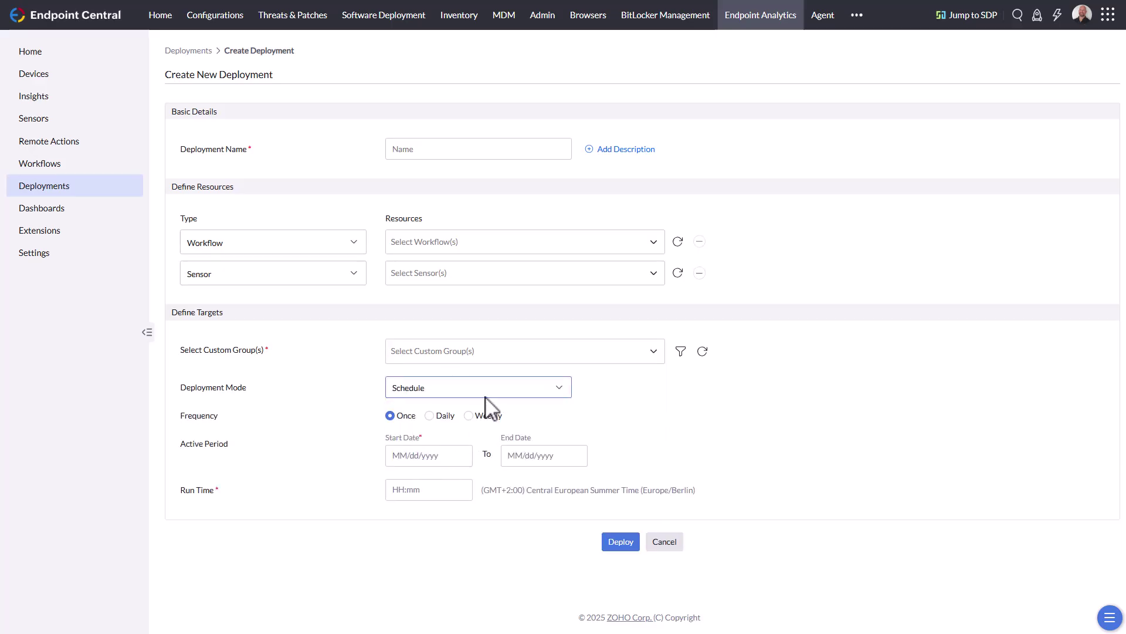
click(663, 542)
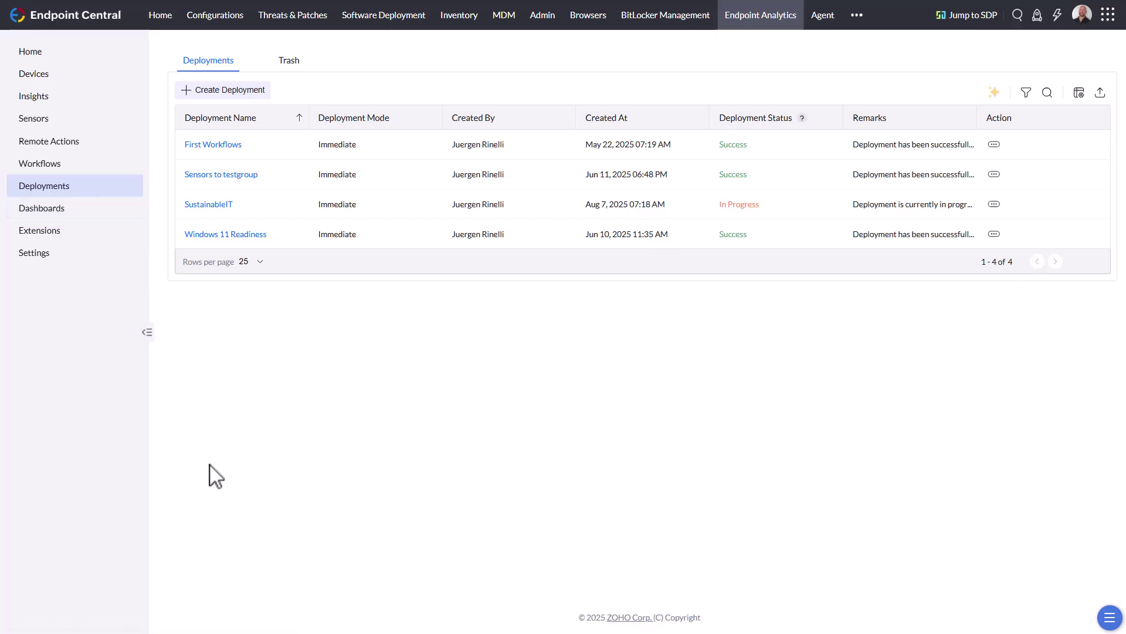
Open the Deactivate Local user workflow and scroll through its sensor, switch and remote action diagram
click(60, 176)
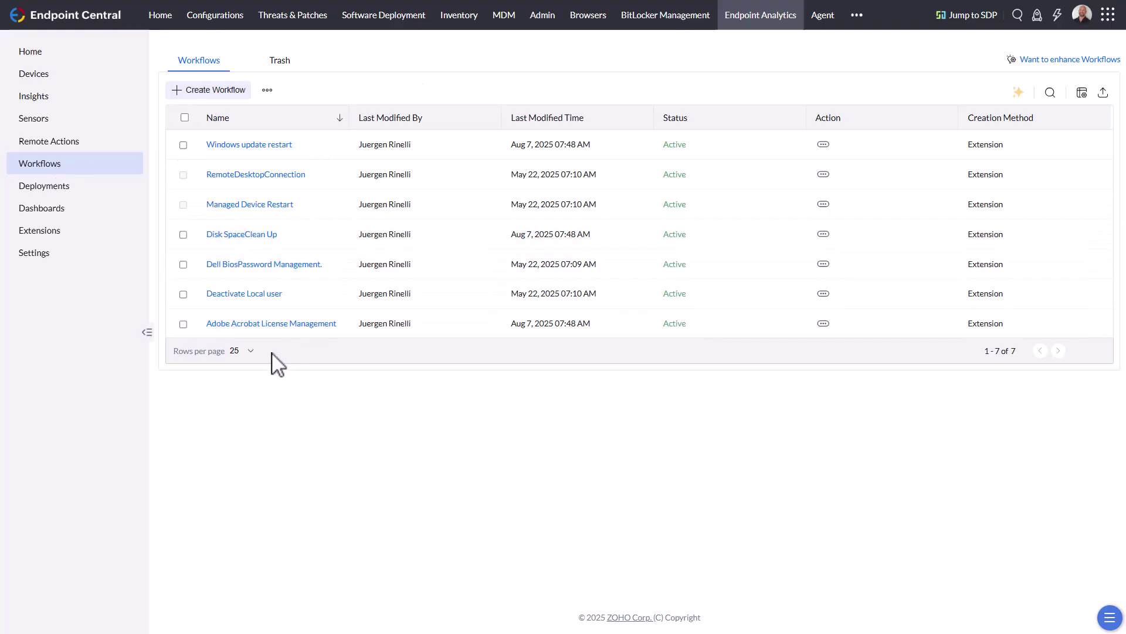
click(275, 305)
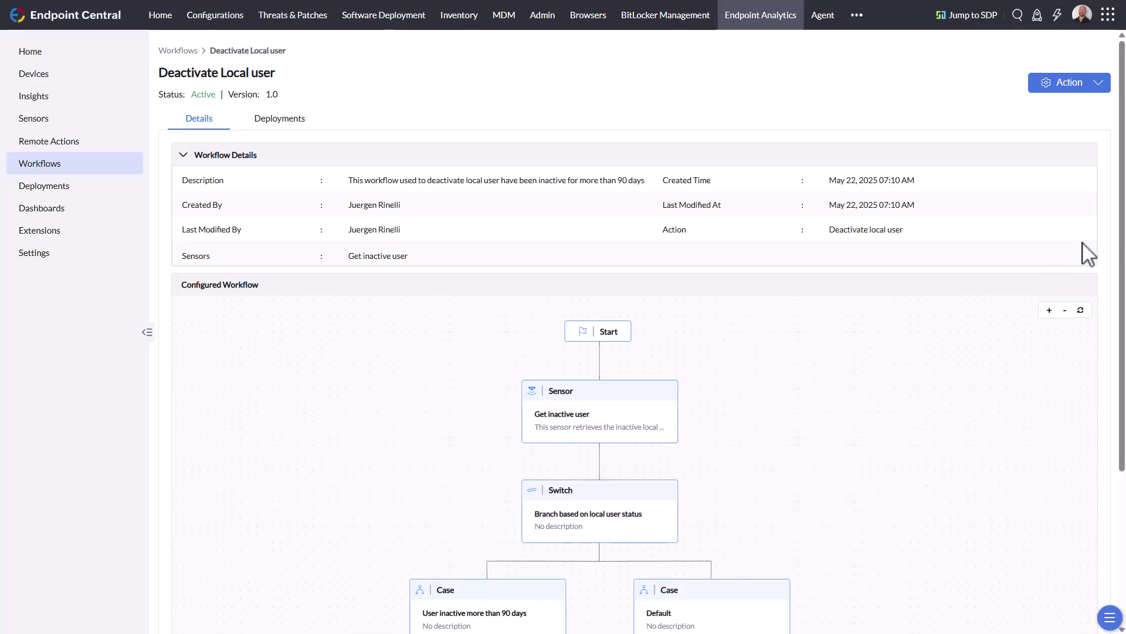
drag(1120, 240, 1121, 428)
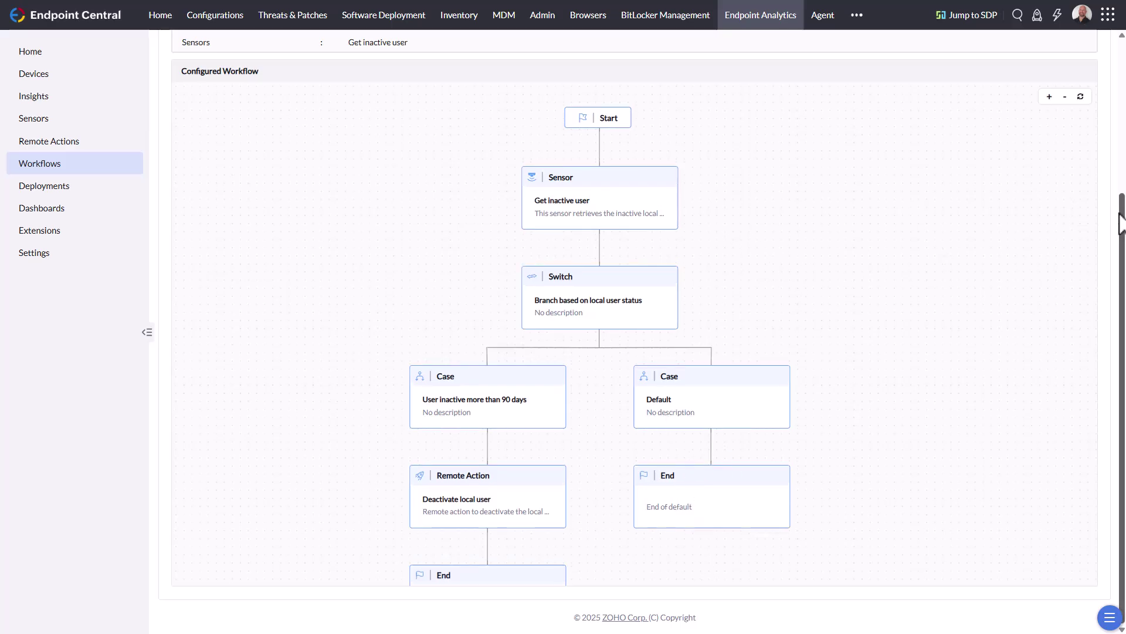
drag(1122, 225, 1122, 73)
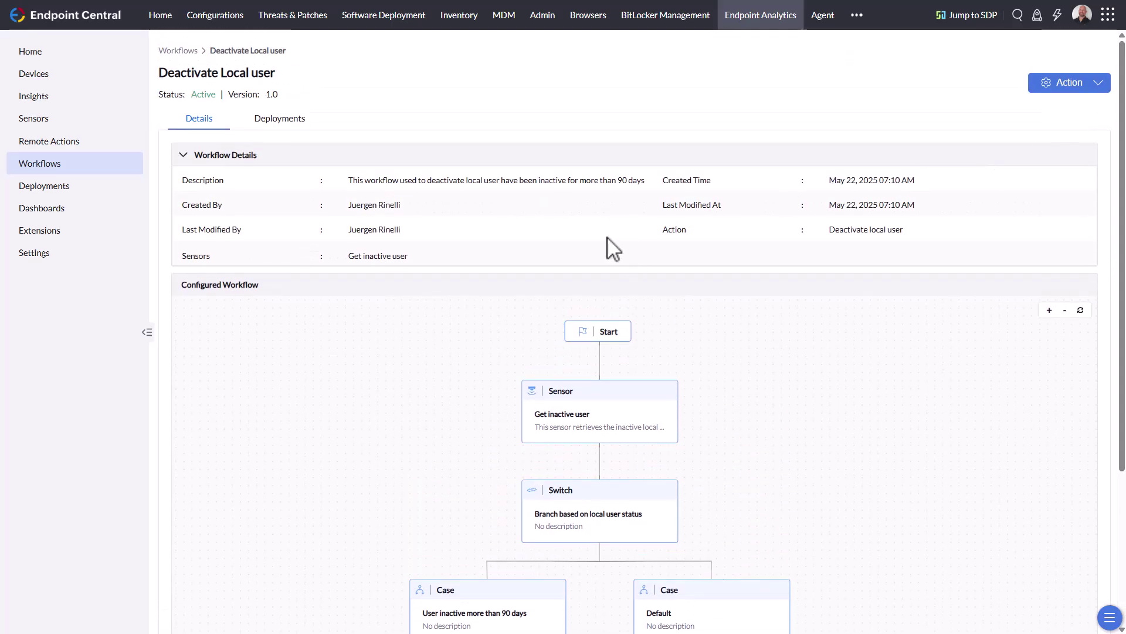
Choose Modify from the workflow's Action menu and confirm the modification impact warning
click(1097, 84)
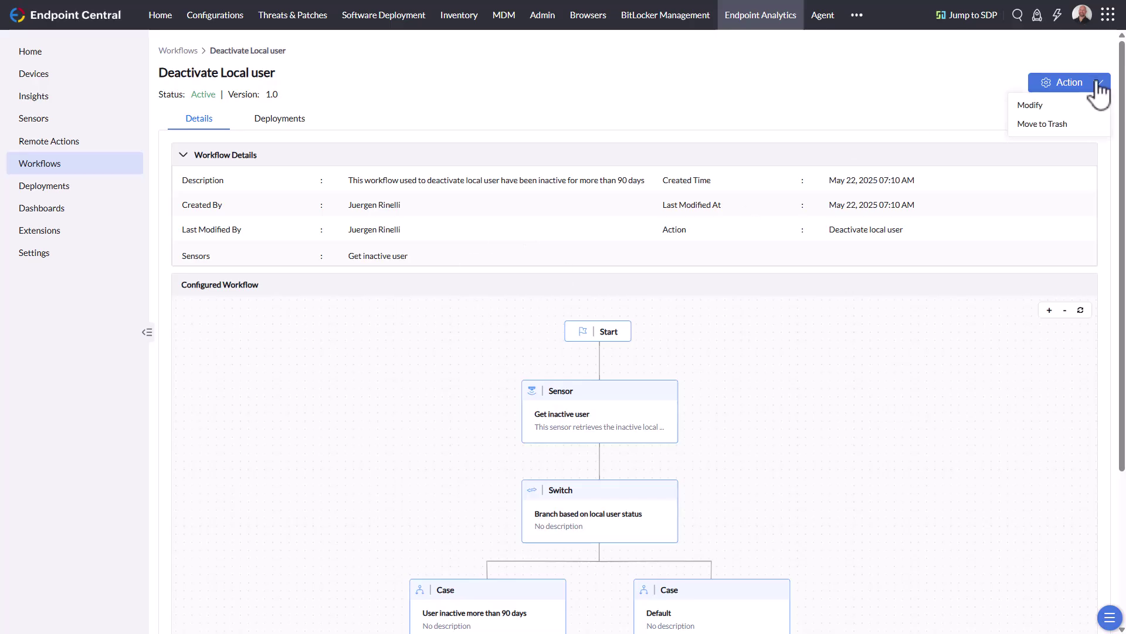
click(1046, 108)
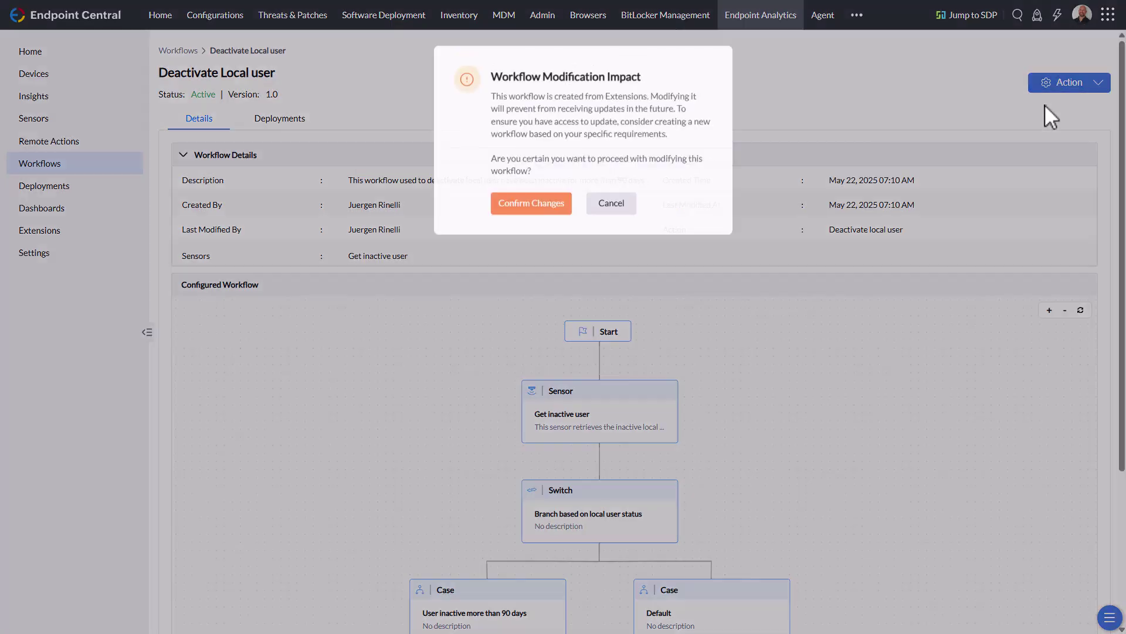
click(550, 208)
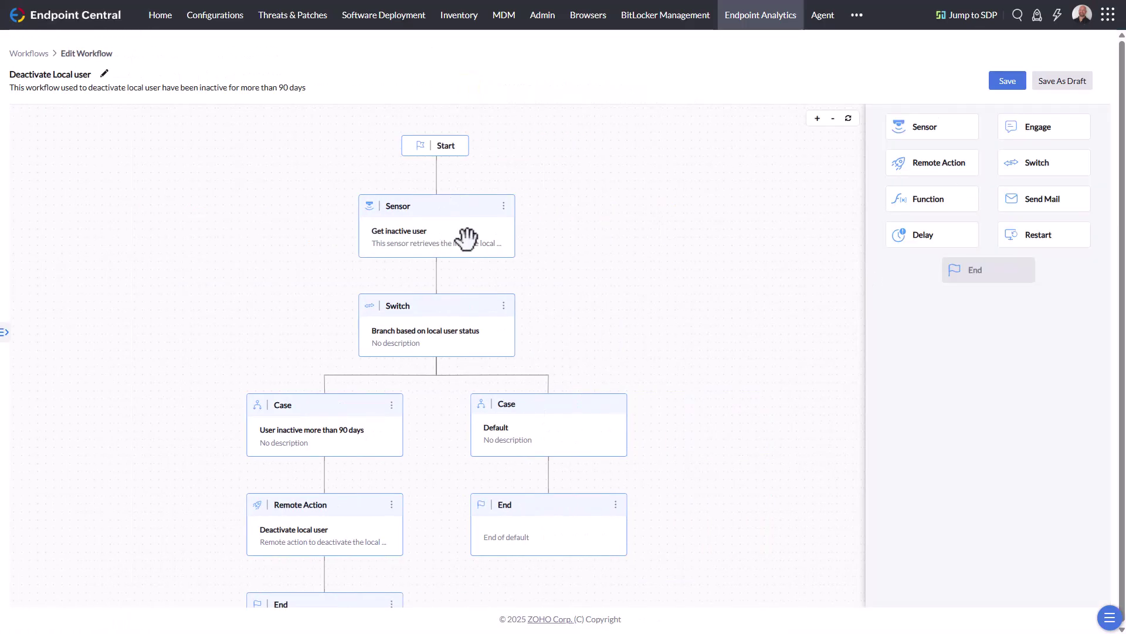
Create a new workflow with a Sensor stage under Start, then delete the stage and return to Workflows
click(30, 54)
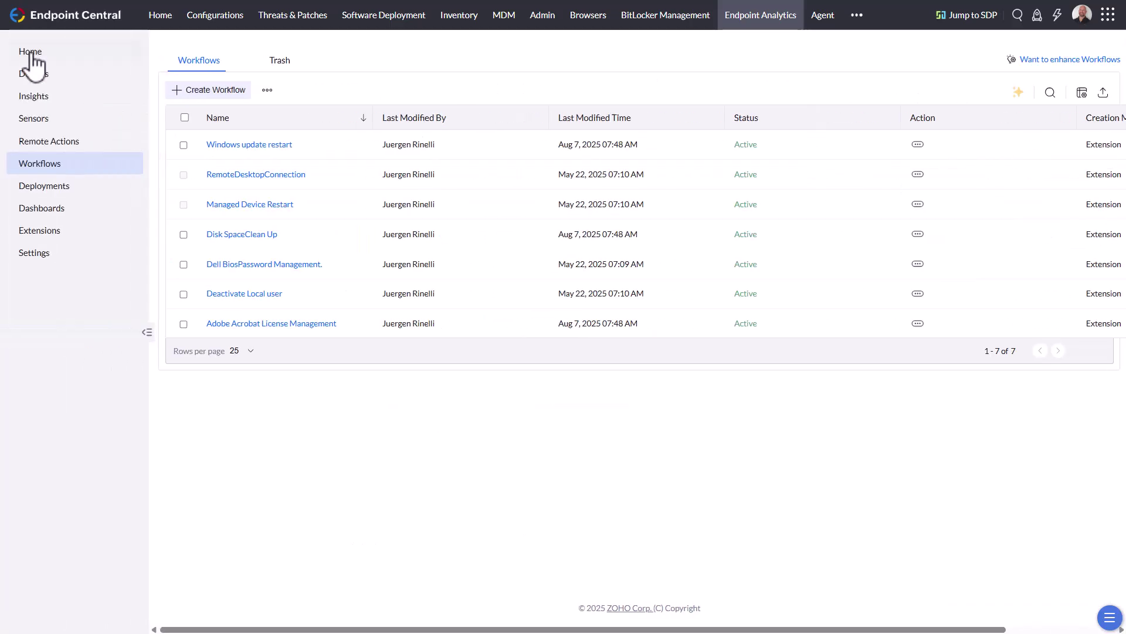
click(216, 93)
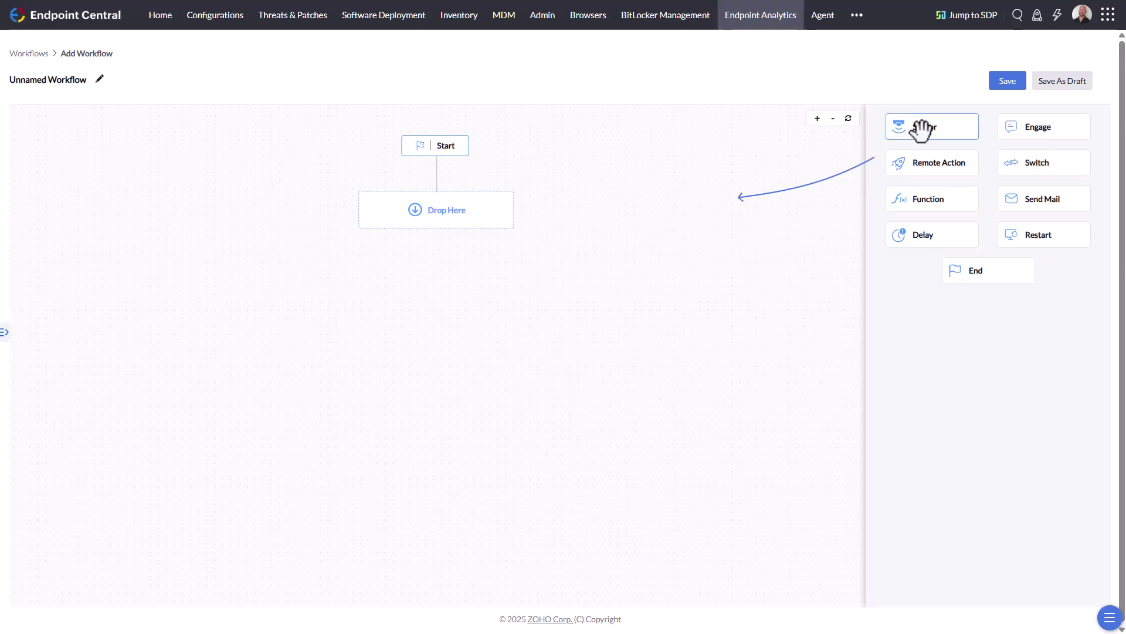
drag(923, 131, 450, 222)
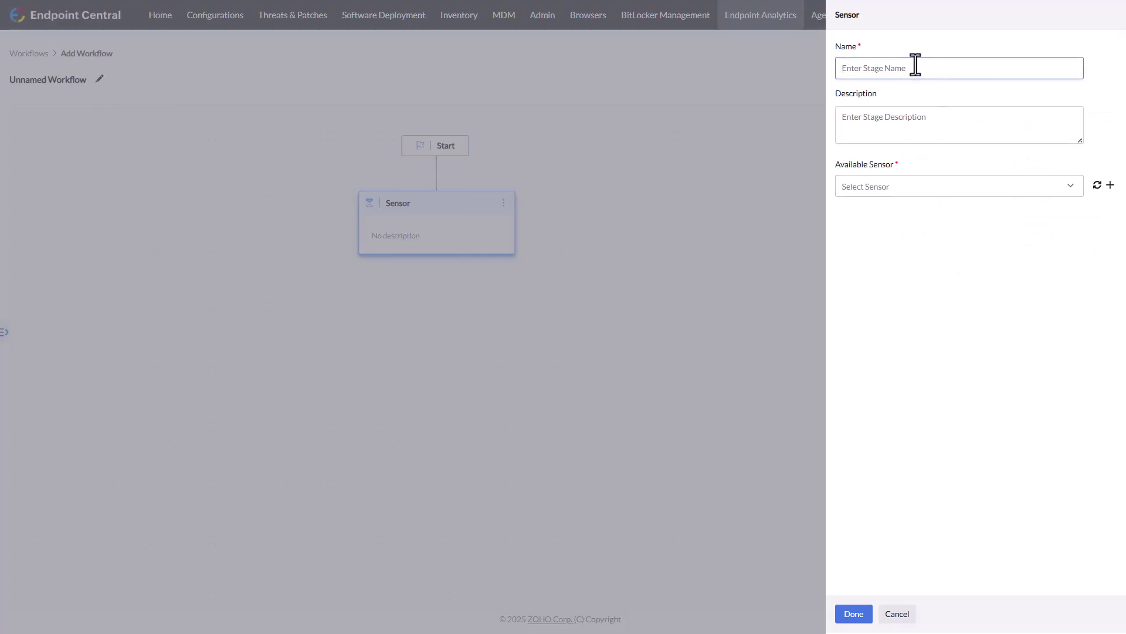
click(941, 186)
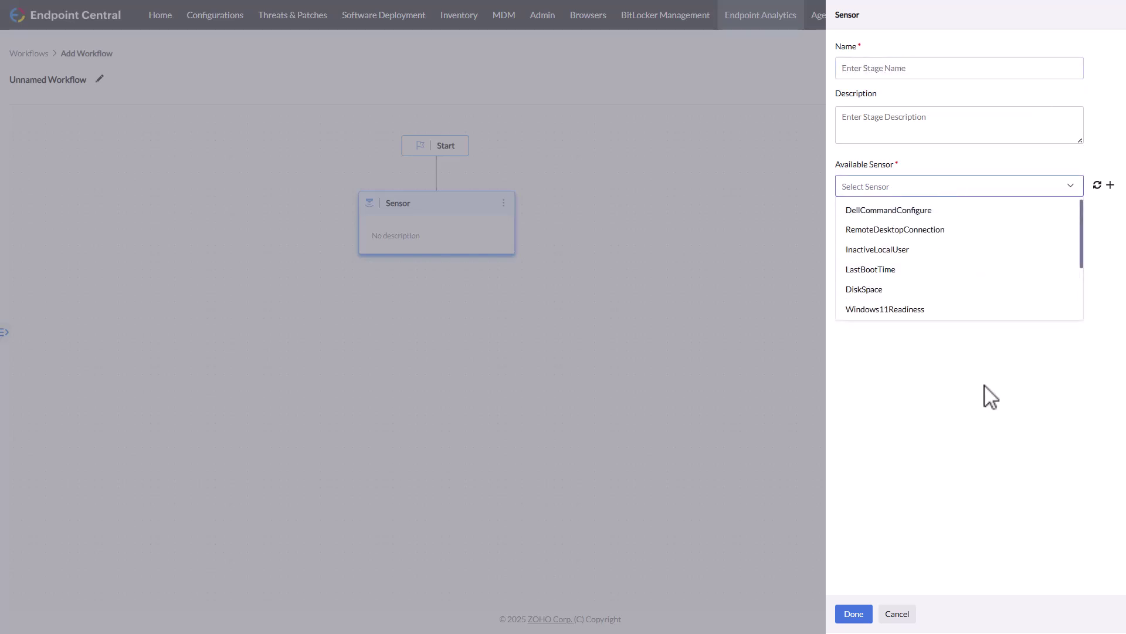
click(1110, 229)
click(899, 612)
click(509, 133)
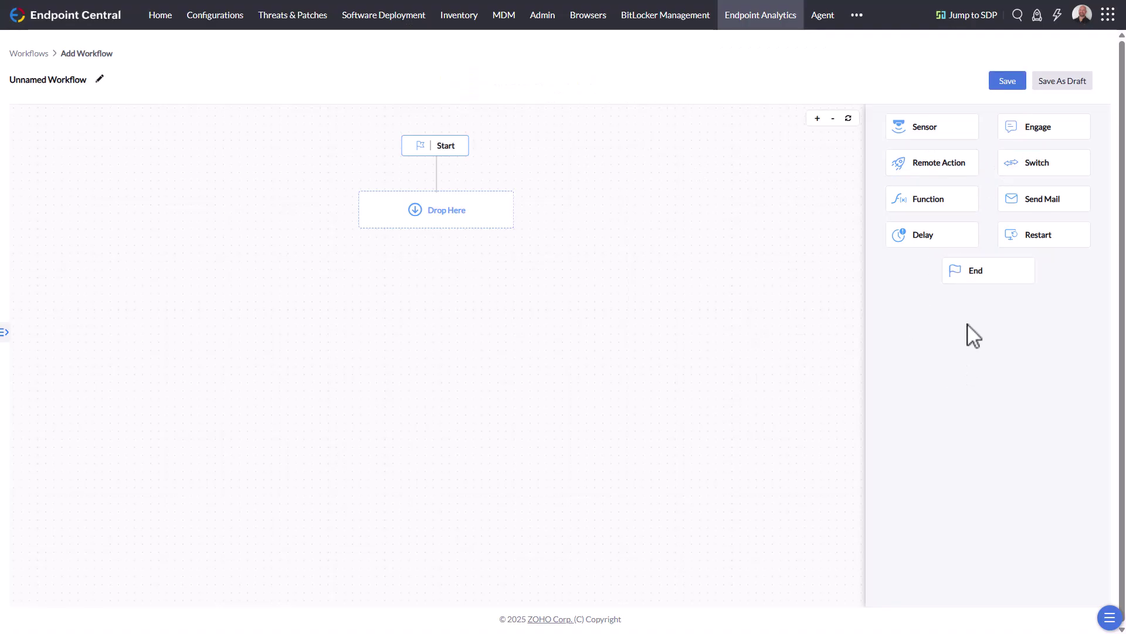
click(29, 54)
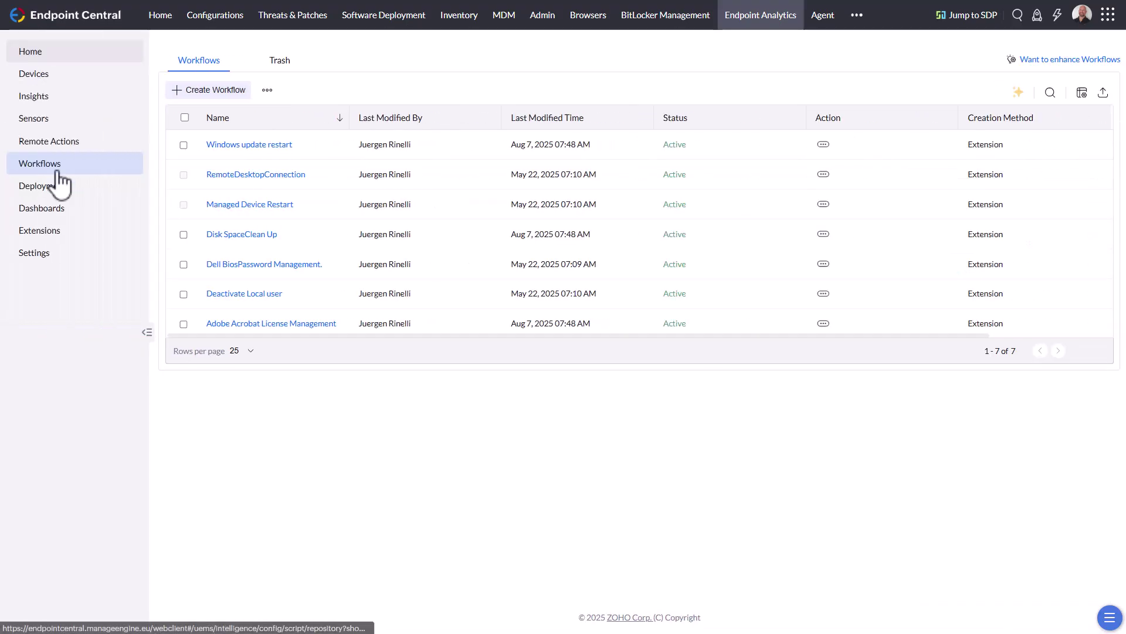
Open Sensors, start an Add Sensor form, open and close Add Field, then cancel the form
click(47, 120)
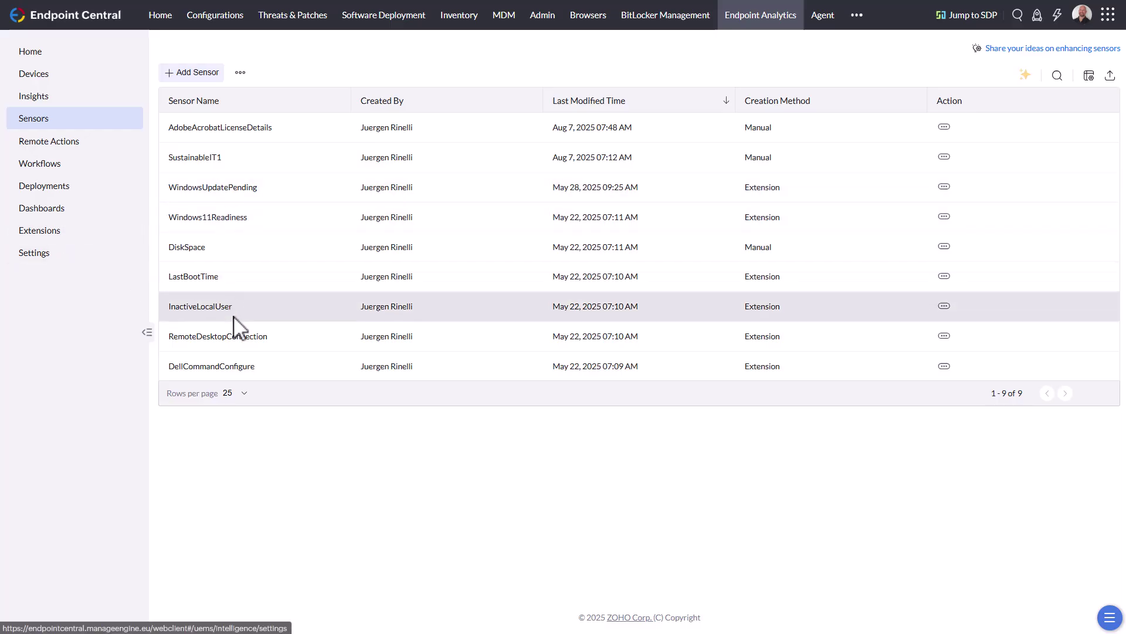
click(198, 73)
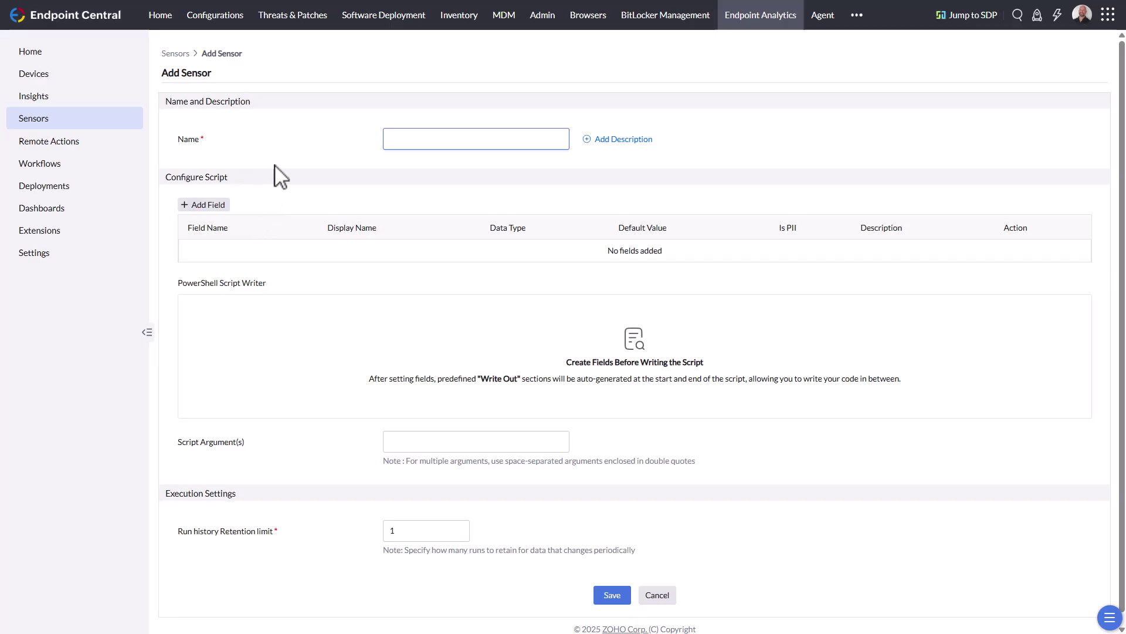
click(212, 207)
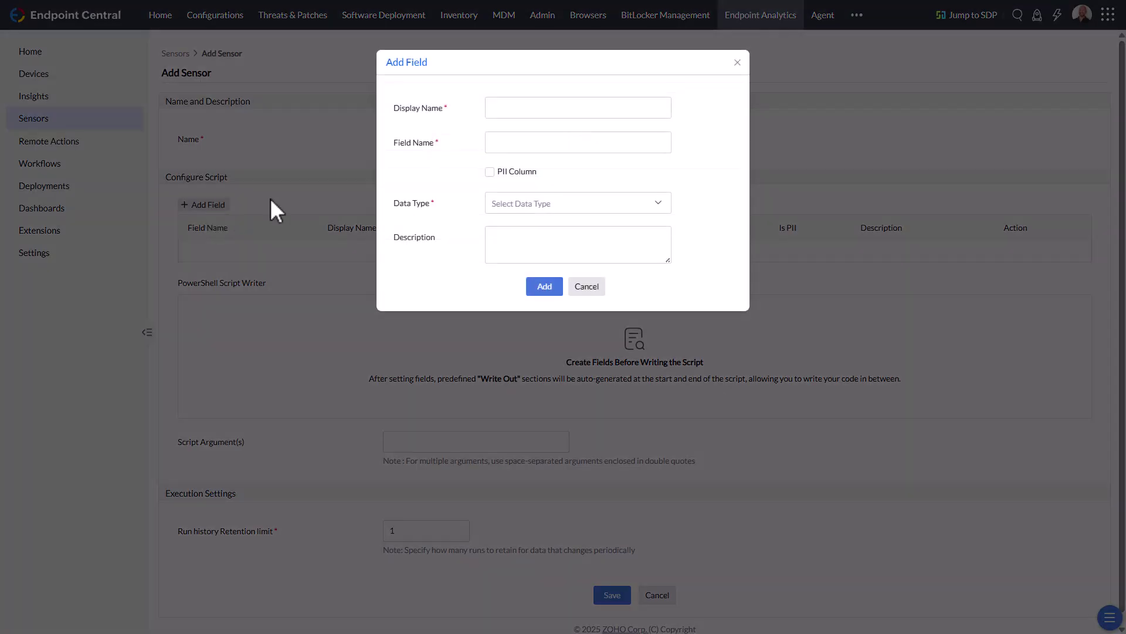
click(589, 288)
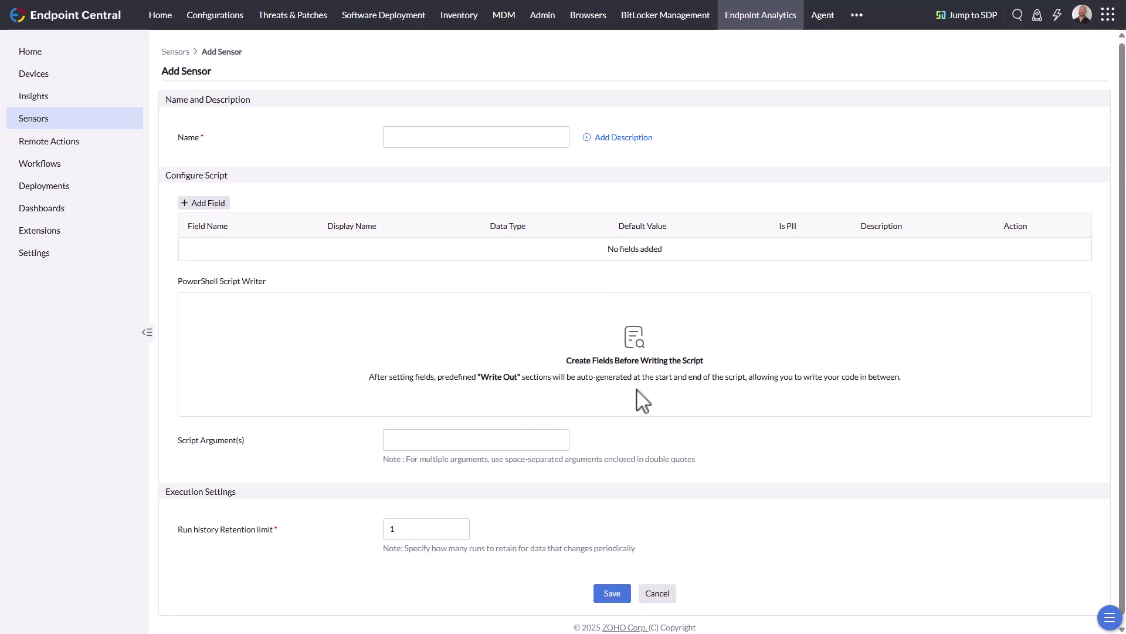
scroll(634, 395, down, 1)
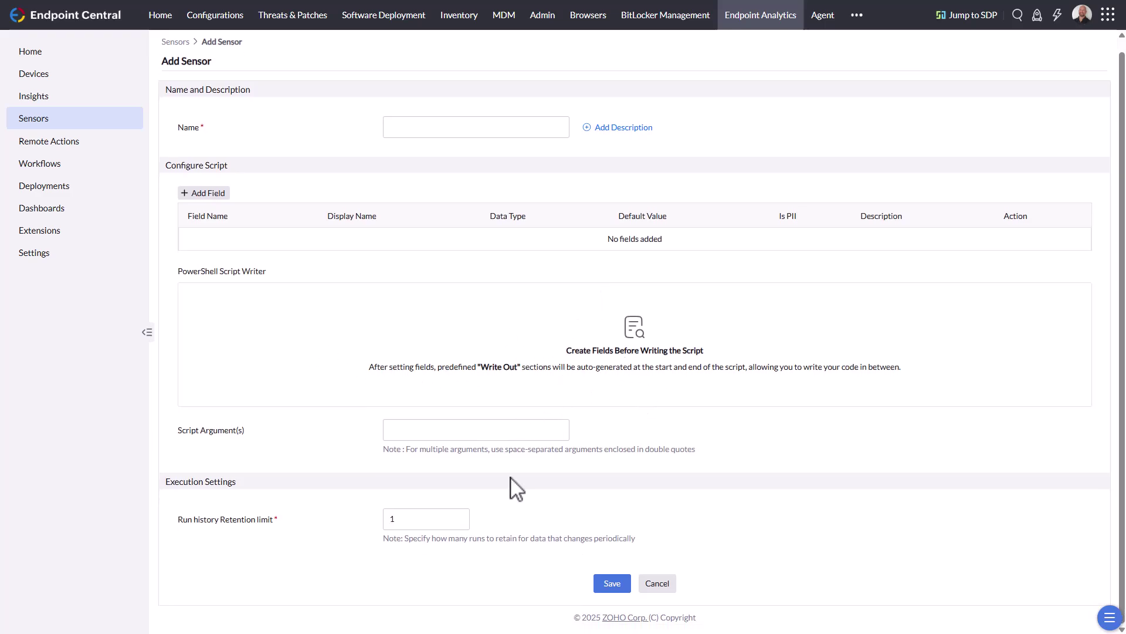
click(657, 584)
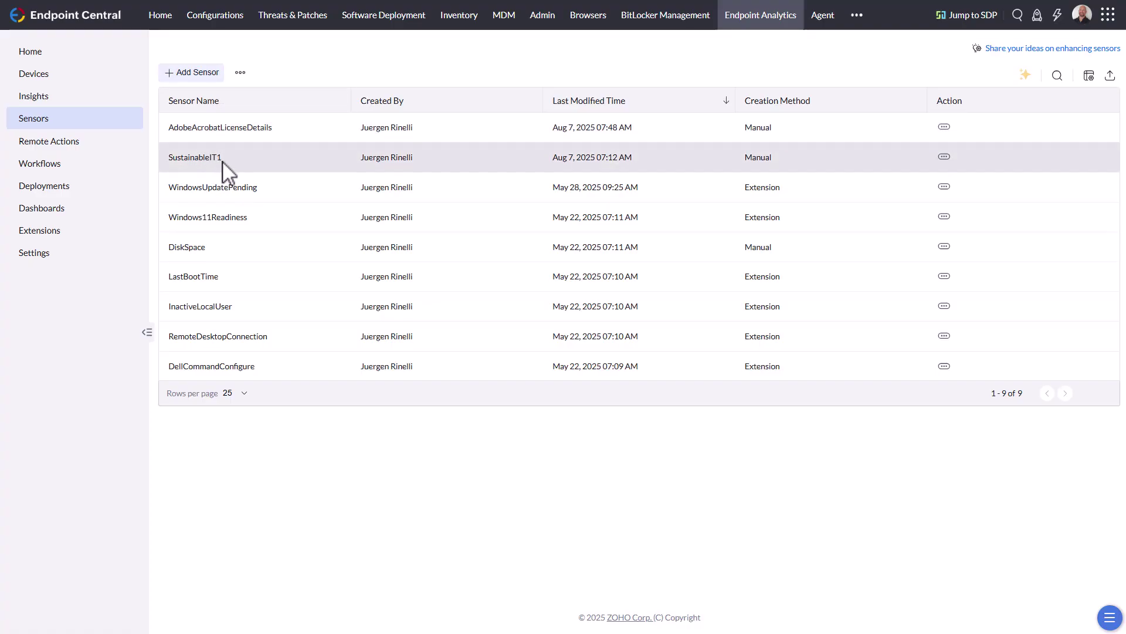
click(944, 158)
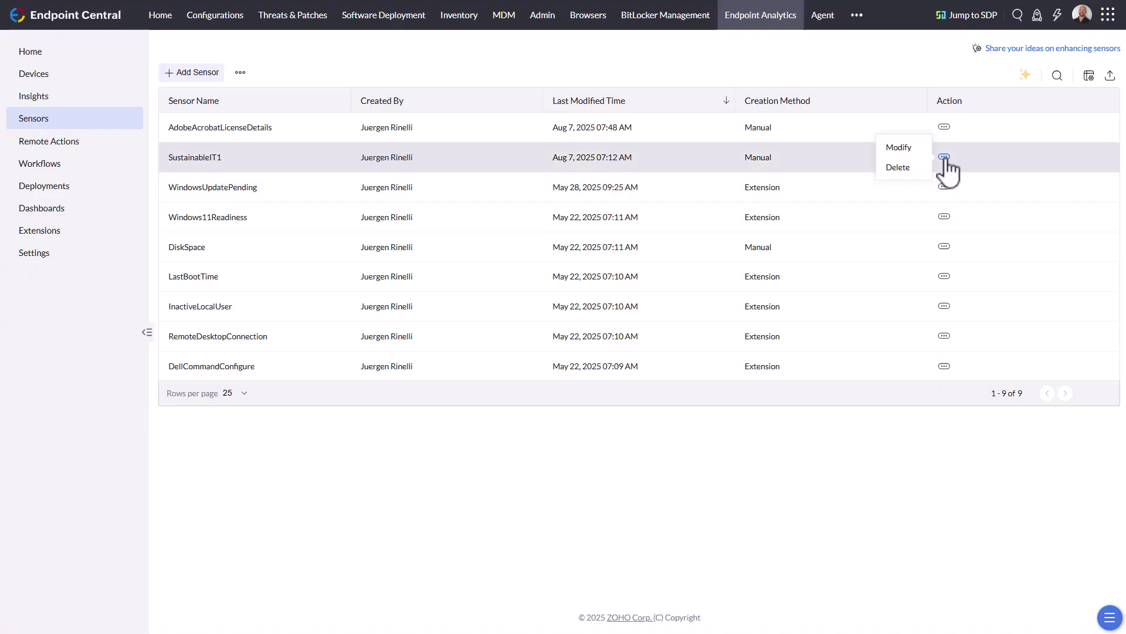
click(904, 149)
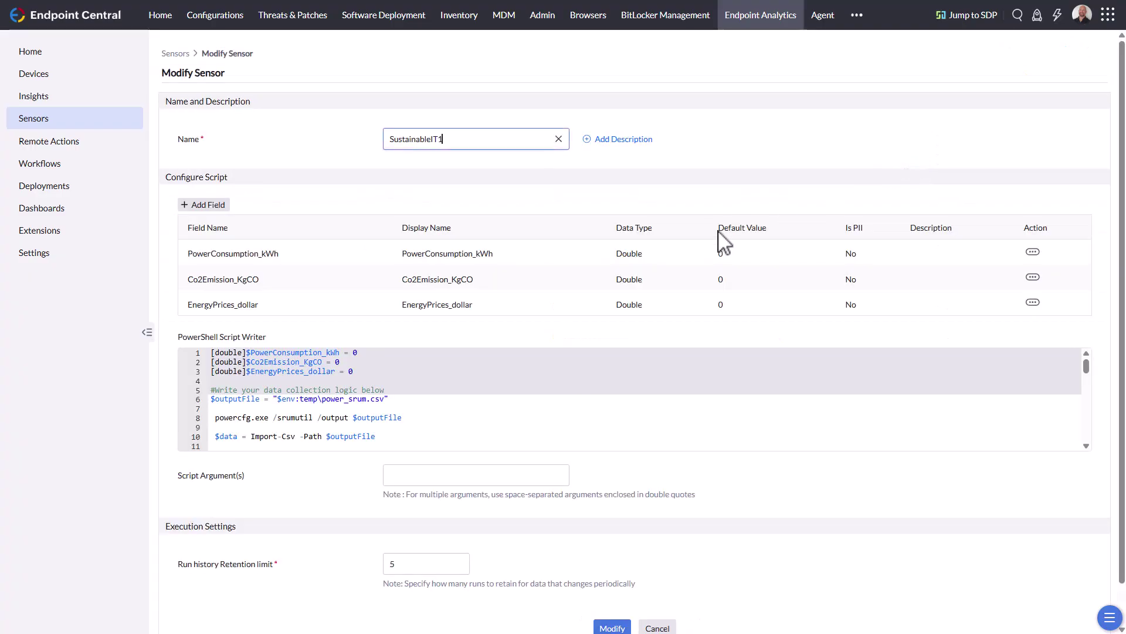
double_click(247, 310)
click(247, 309)
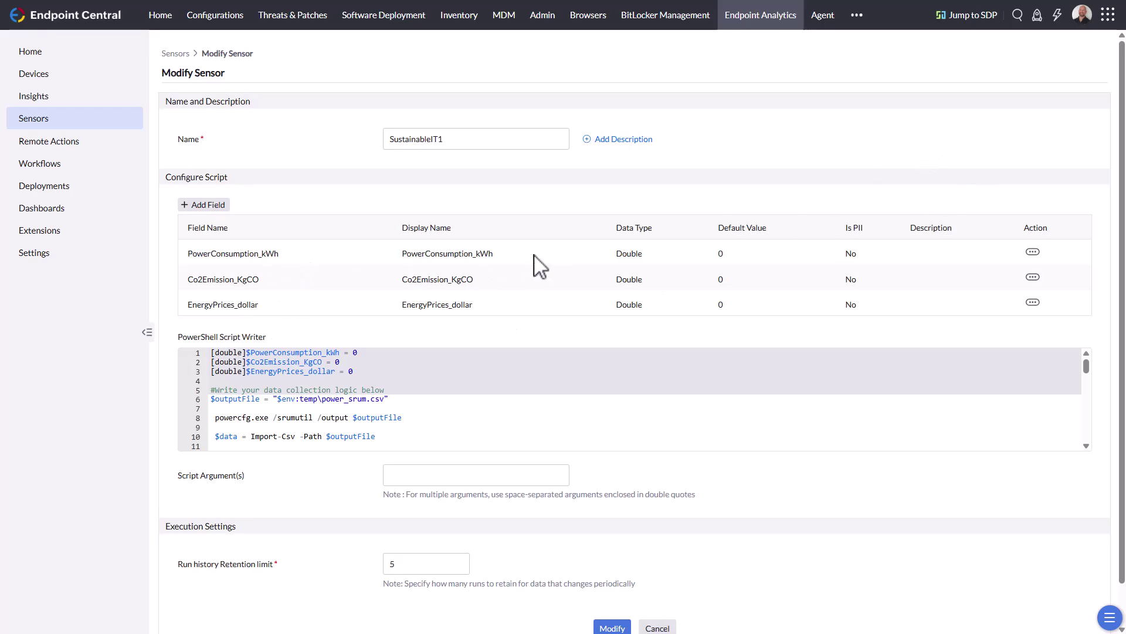
scroll(725, 396, down, 2)
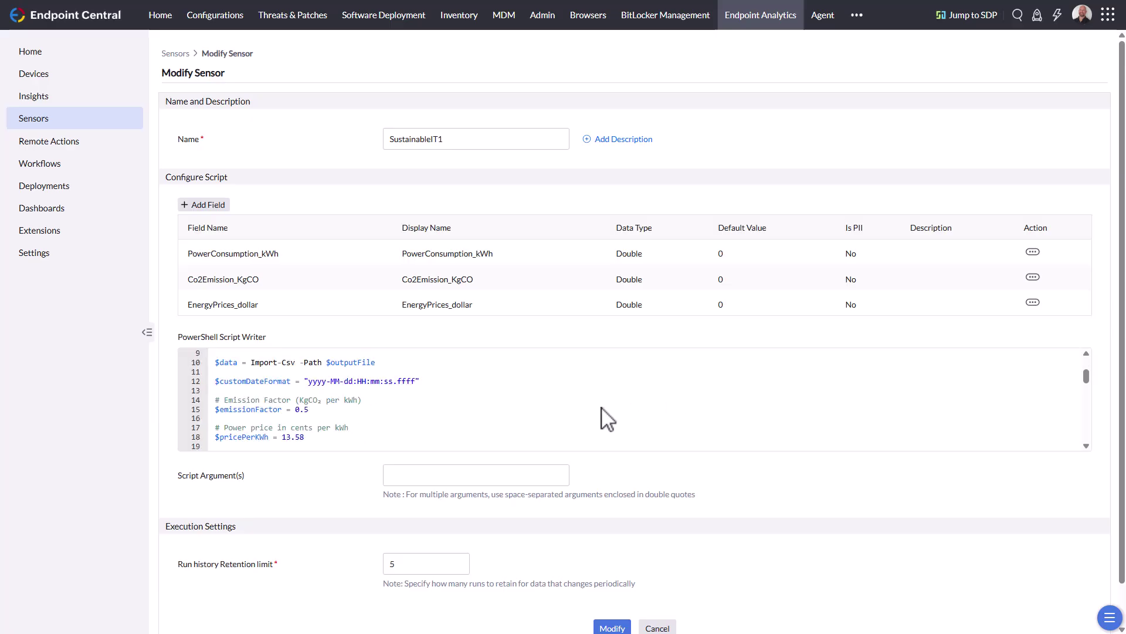
scroll(608, 417, down, 7)
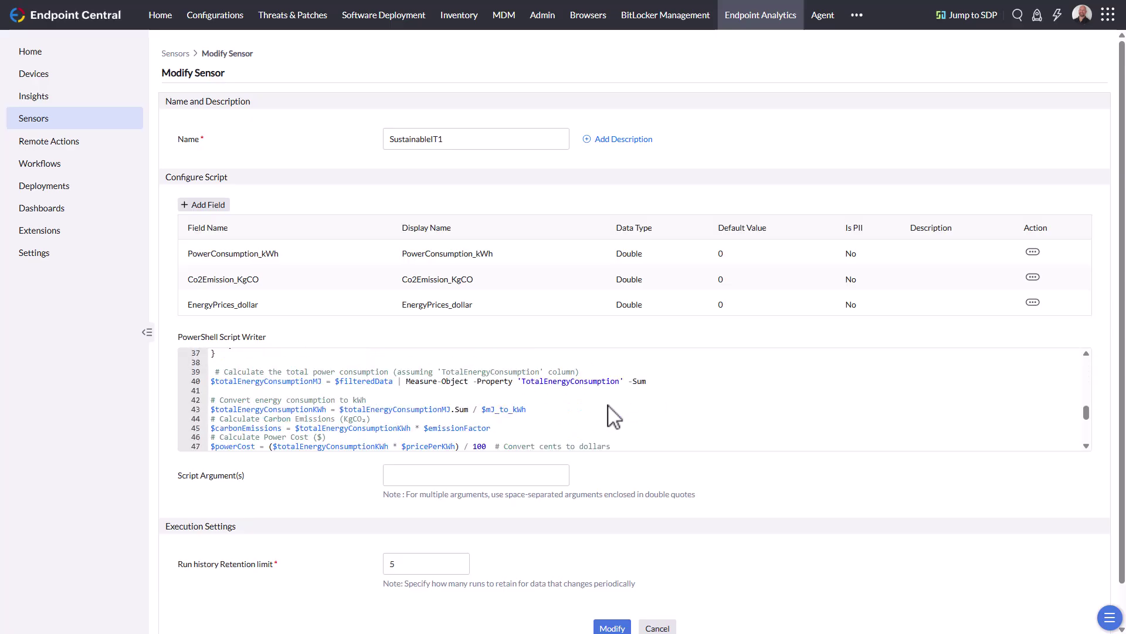
scroll(608, 413, down, 4)
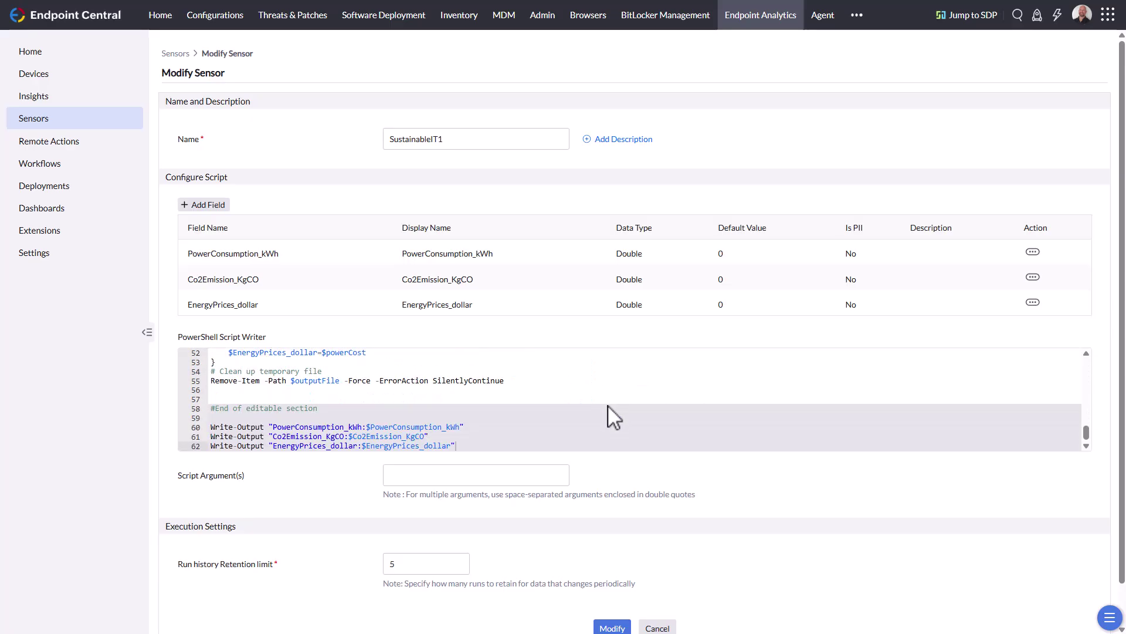
click(49, 123)
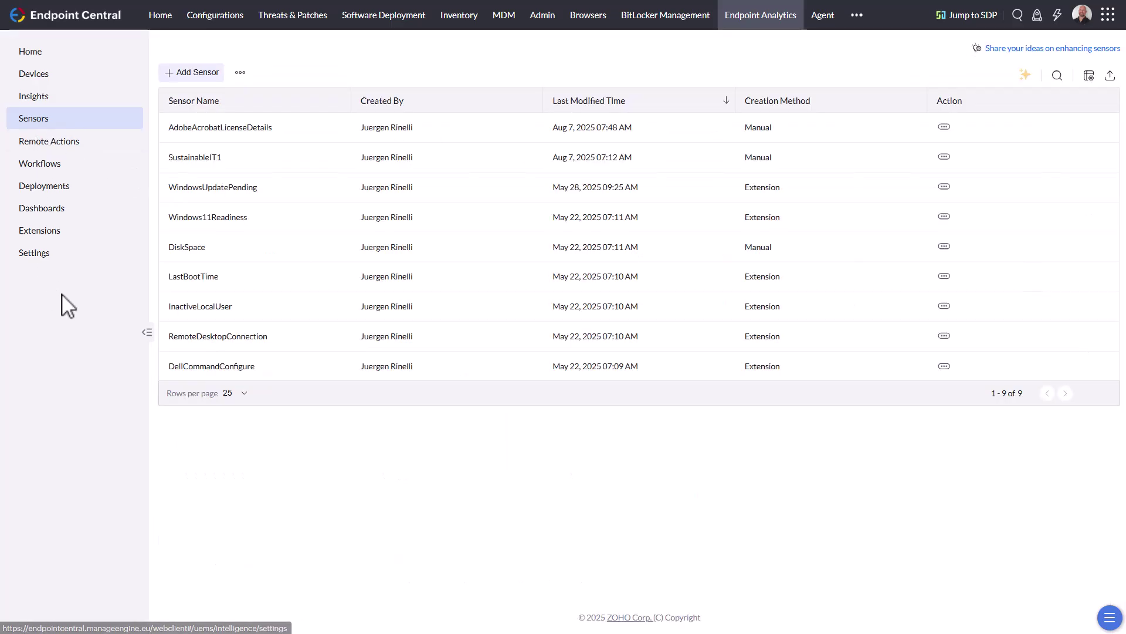
Open the high memory usage insight, check its Affected Devices and Troubleshoot tabs, then view Devices
click(53, 163)
click(59, 101)
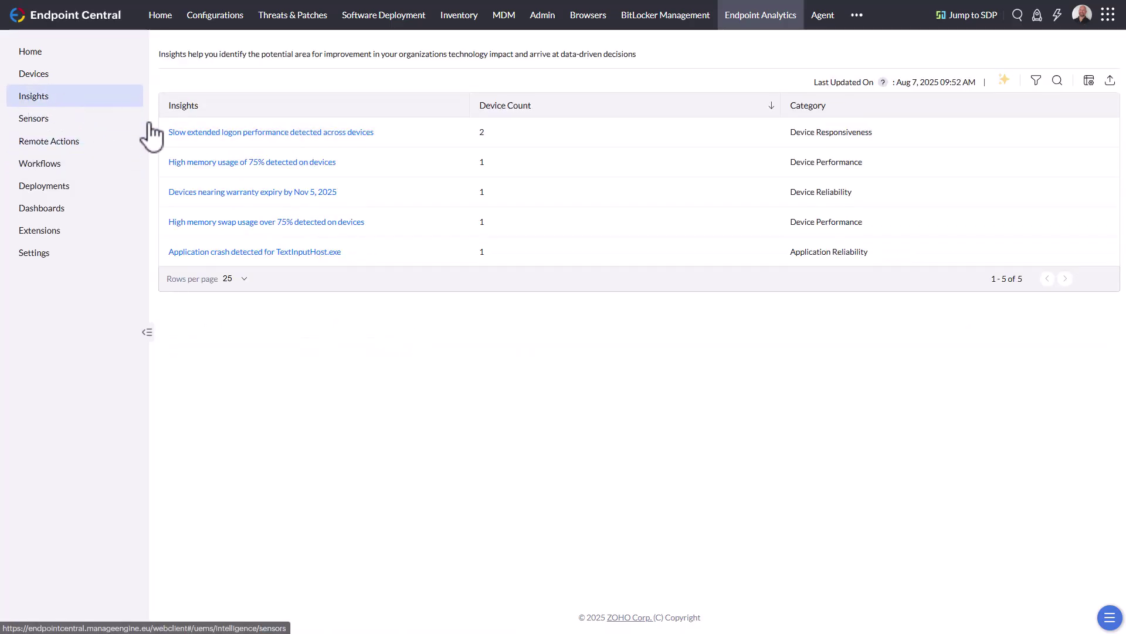
click(258, 164)
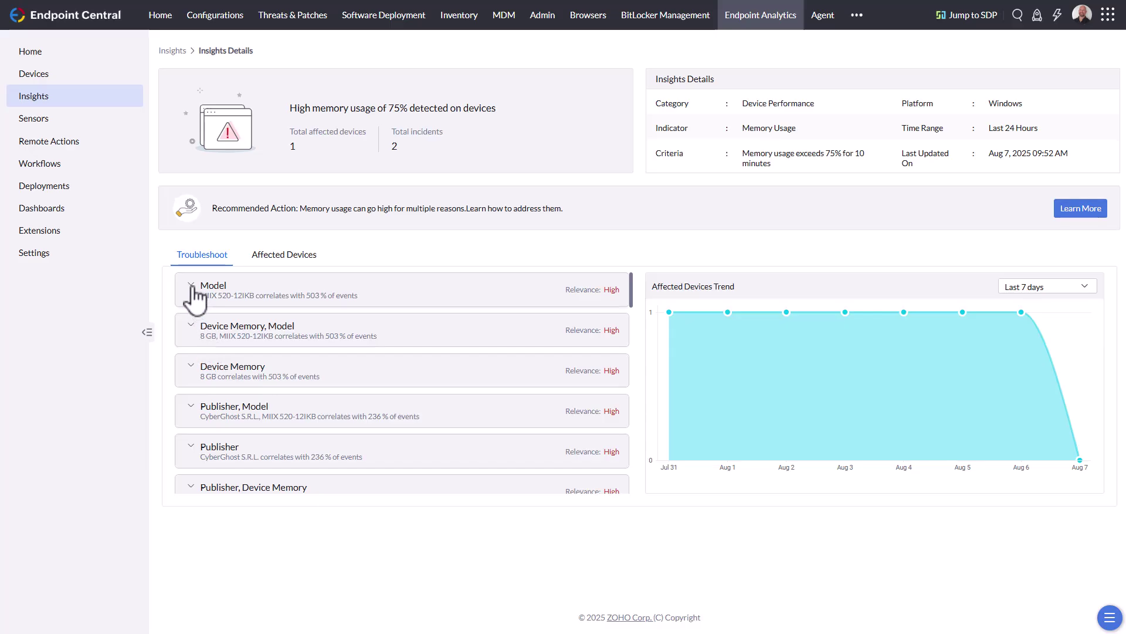
click(271, 256)
click(218, 258)
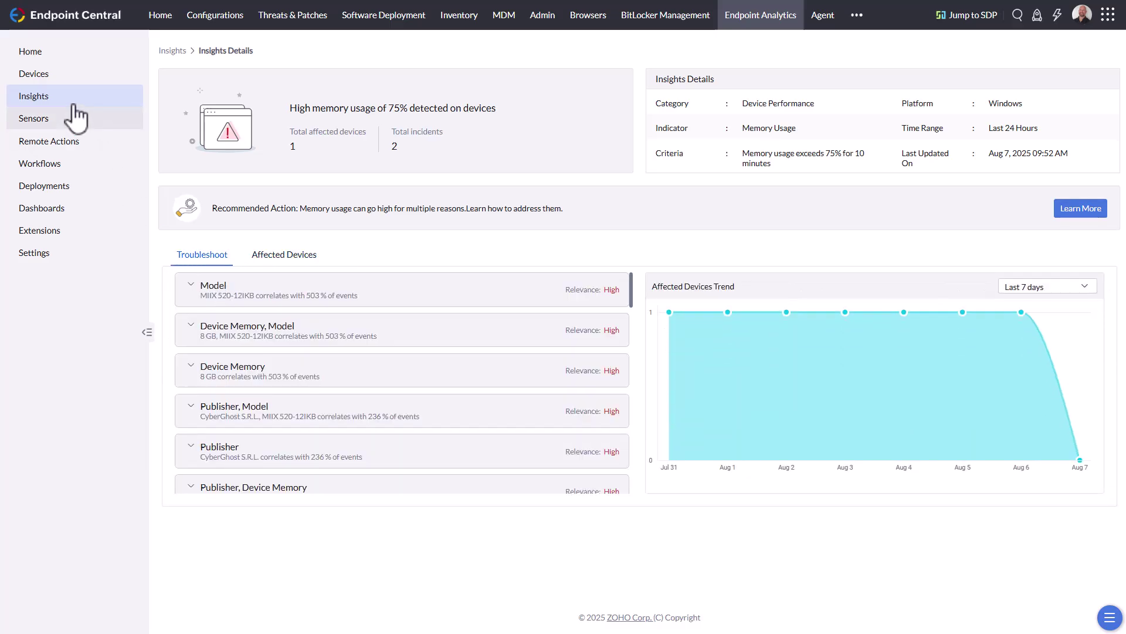
click(48, 82)
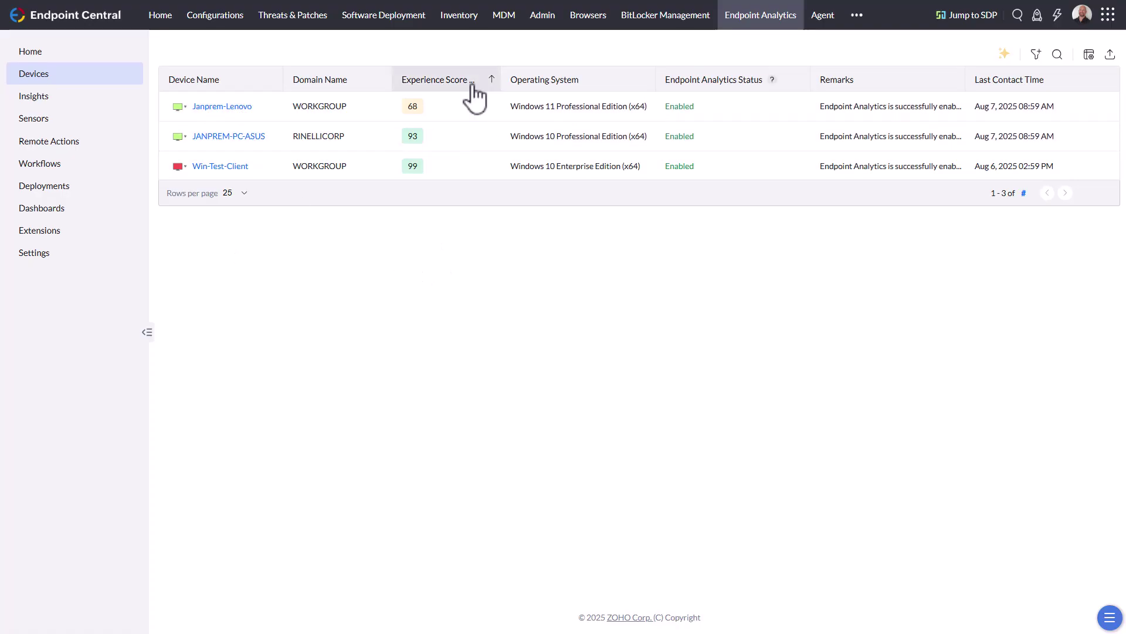
Review the 68-scoring Lenovo MIIX 520-12IKB's per-metric scores, checking the Filter By options but keeping all metrics
click(225, 106)
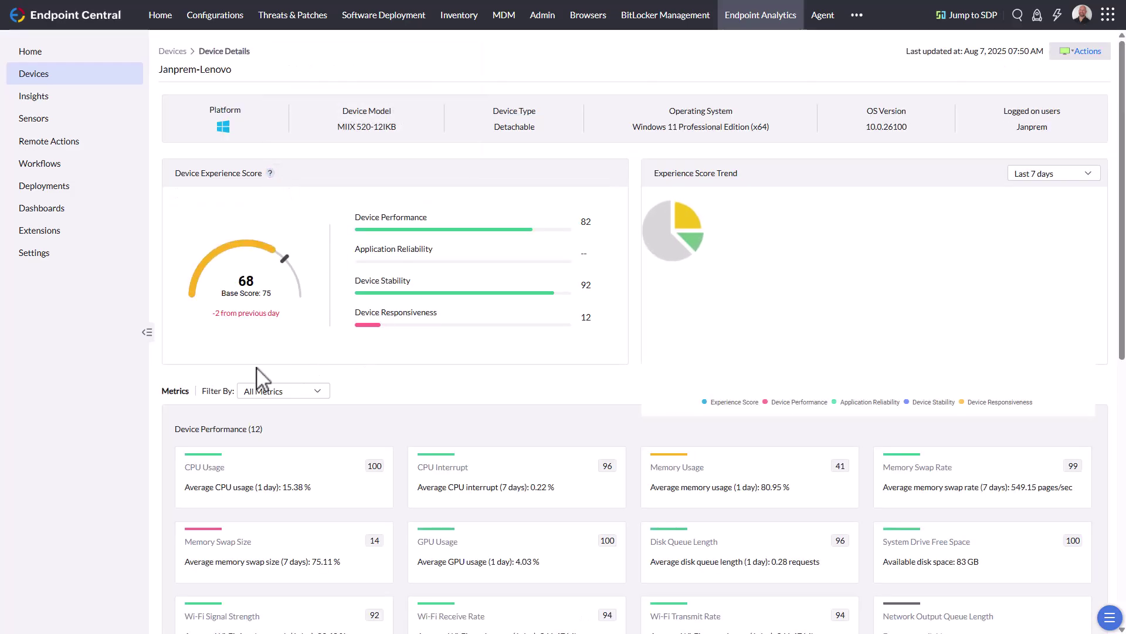
scroll(410, 360, down, 1)
scroll(410, 360, down, 2)
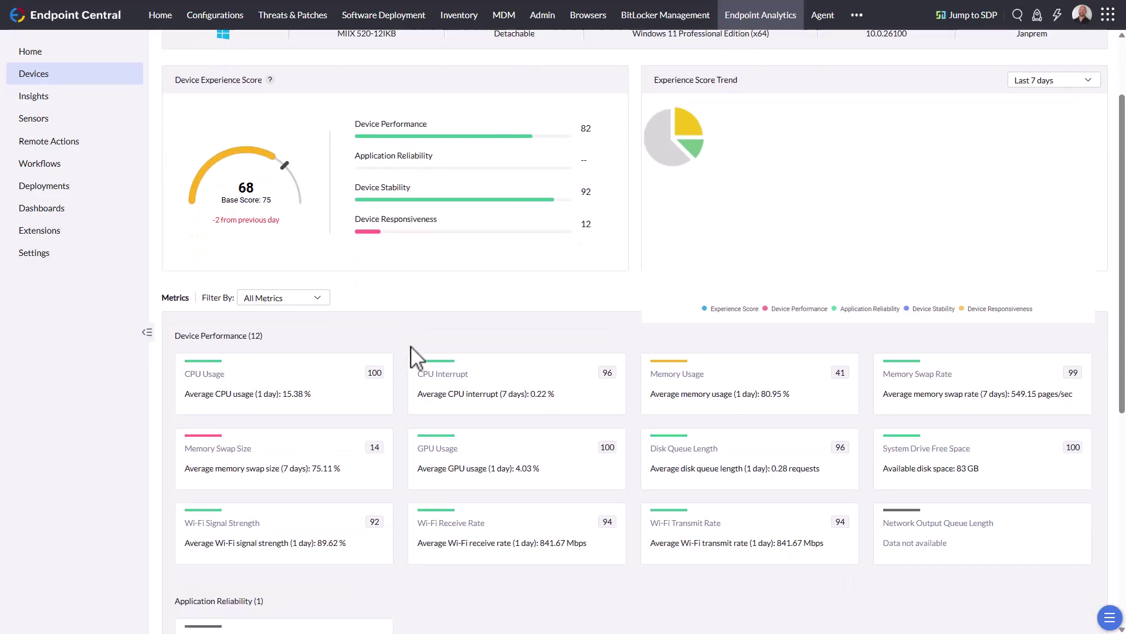
scroll(451, 316, down, 2)
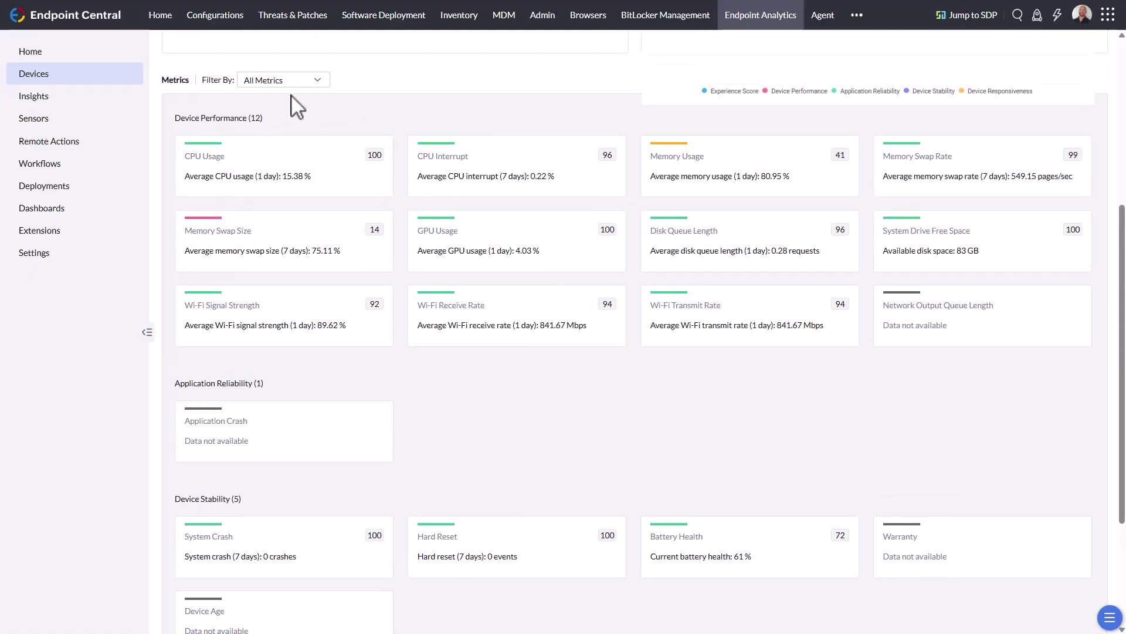
click(302, 80)
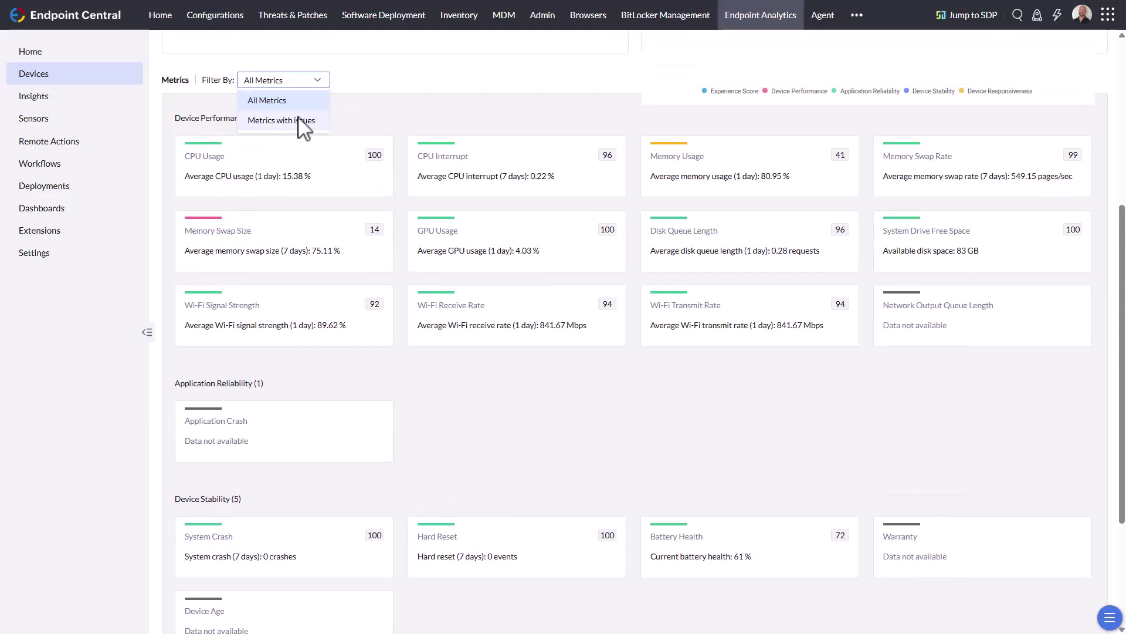
click(446, 78)
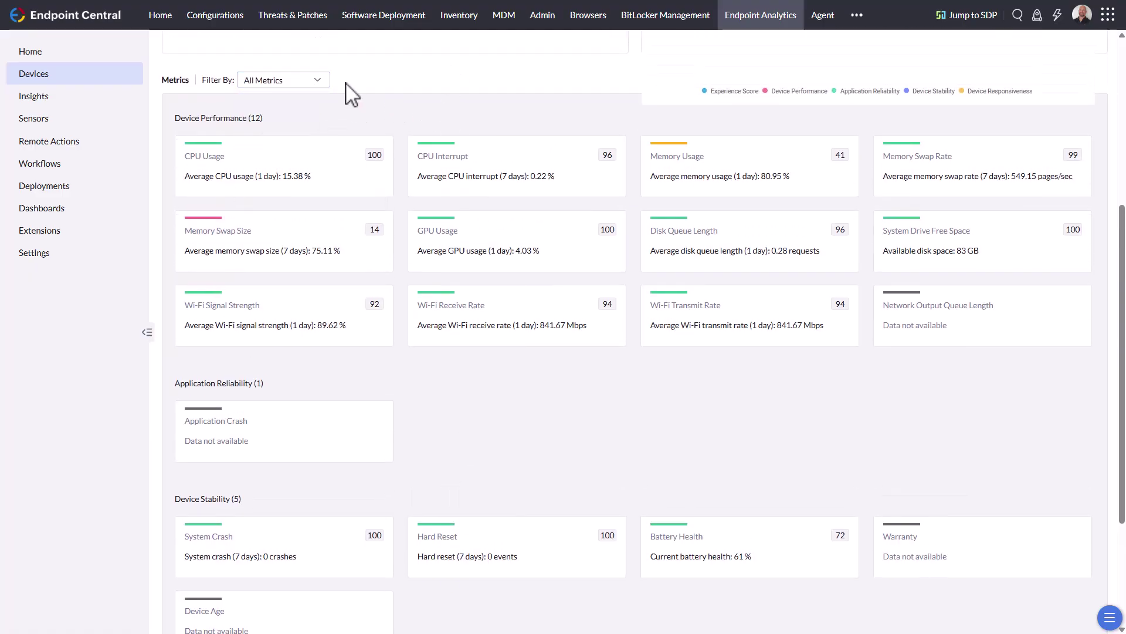
scroll(525, 346, down, 1)
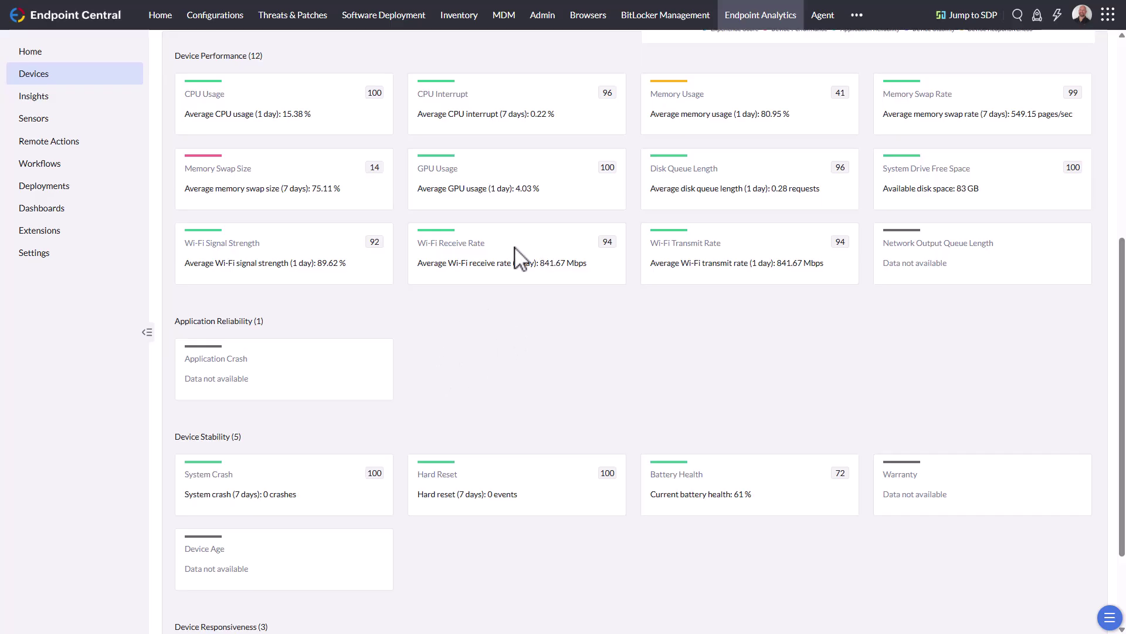
scroll(525, 305, down, 2)
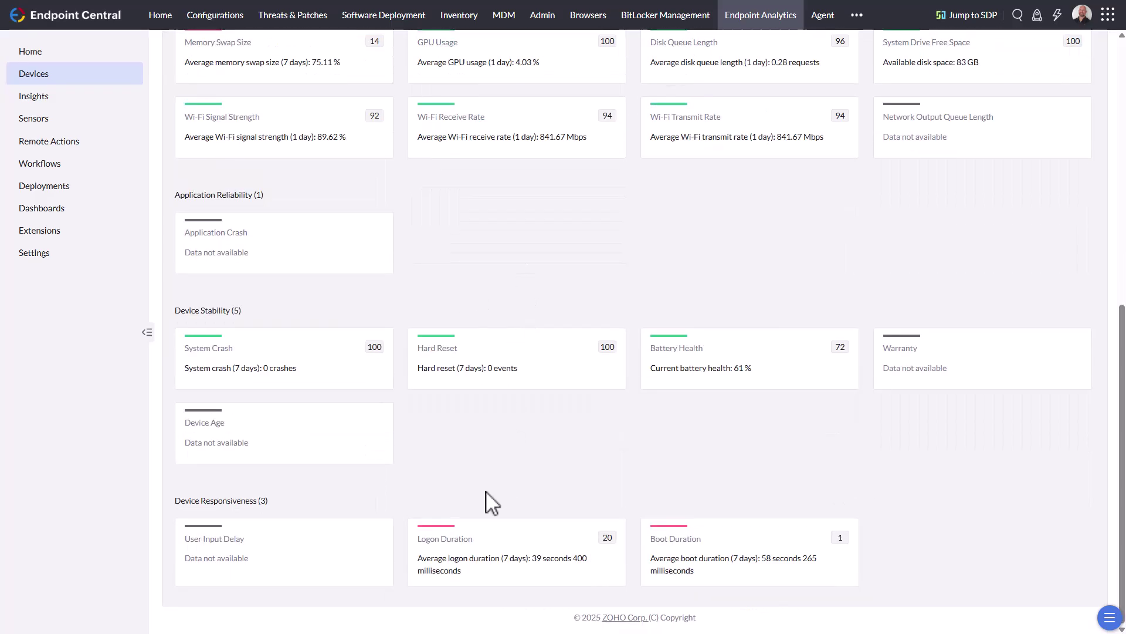
scroll(523, 446, up, 8)
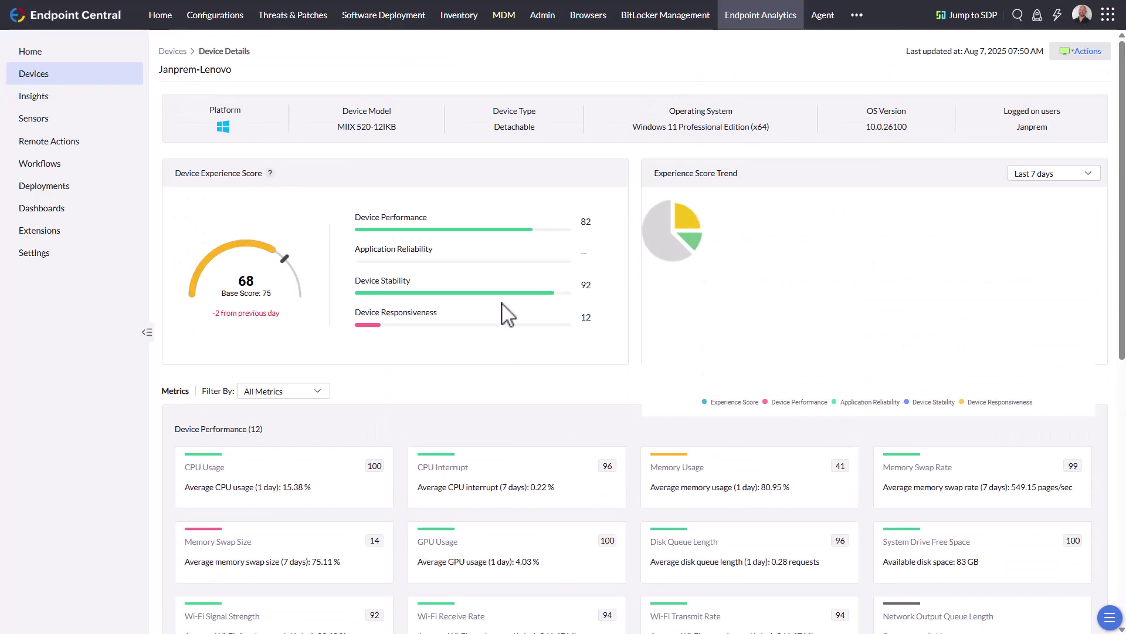
Open Sustainable IT from the dashboards list and review its 1.5023 kWh, 0.2040 USD and 0.7512 KgCO2 charts
click(59, 209)
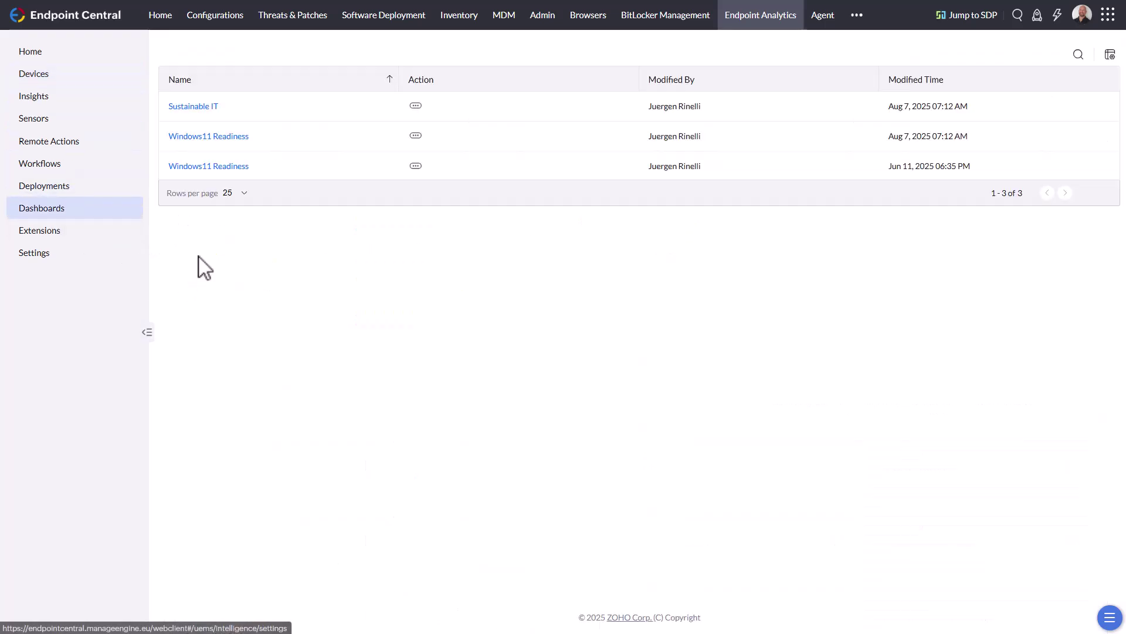
click(205, 108)
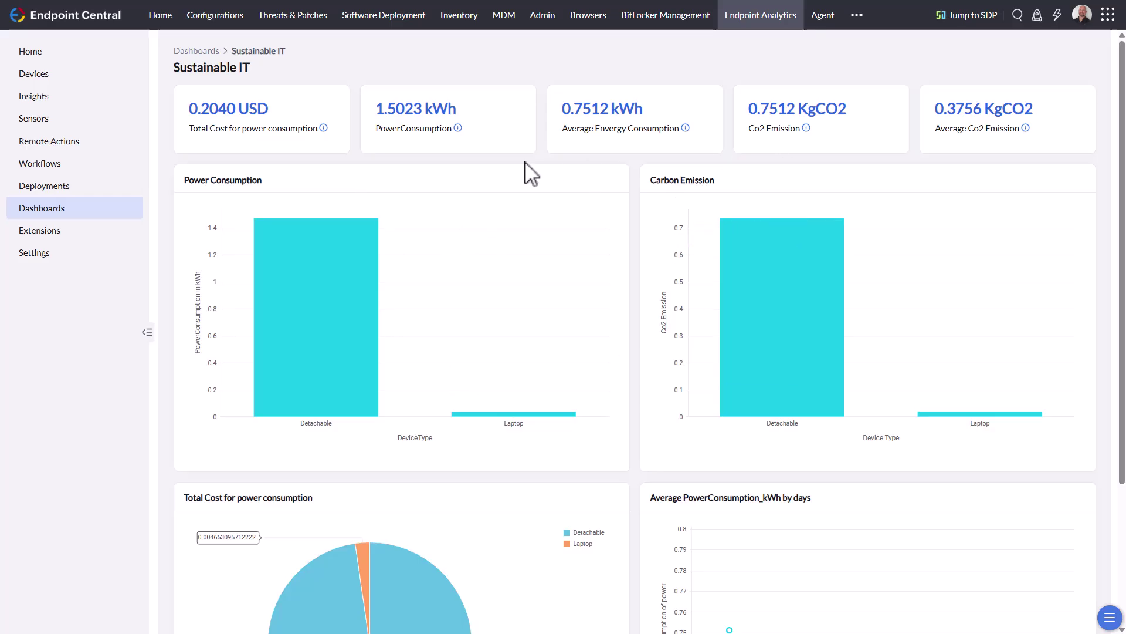
mouse_move(390, 335)
scroll(536, 460, down, 3)
scroll(827, 279, up, 5)
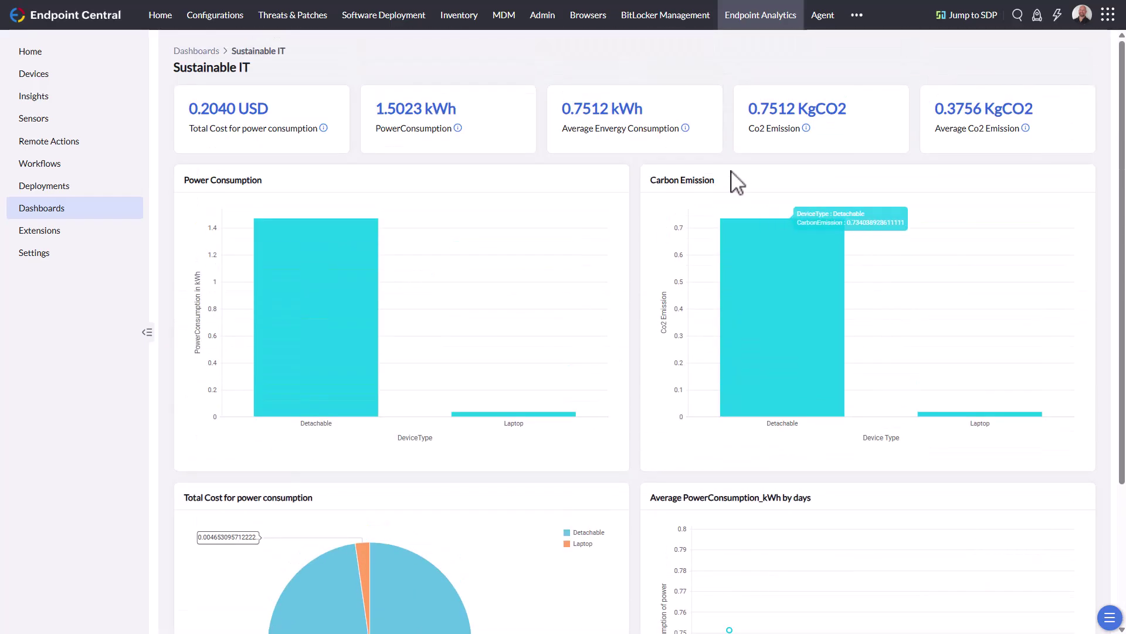
scroll(704, 367, down, 5)
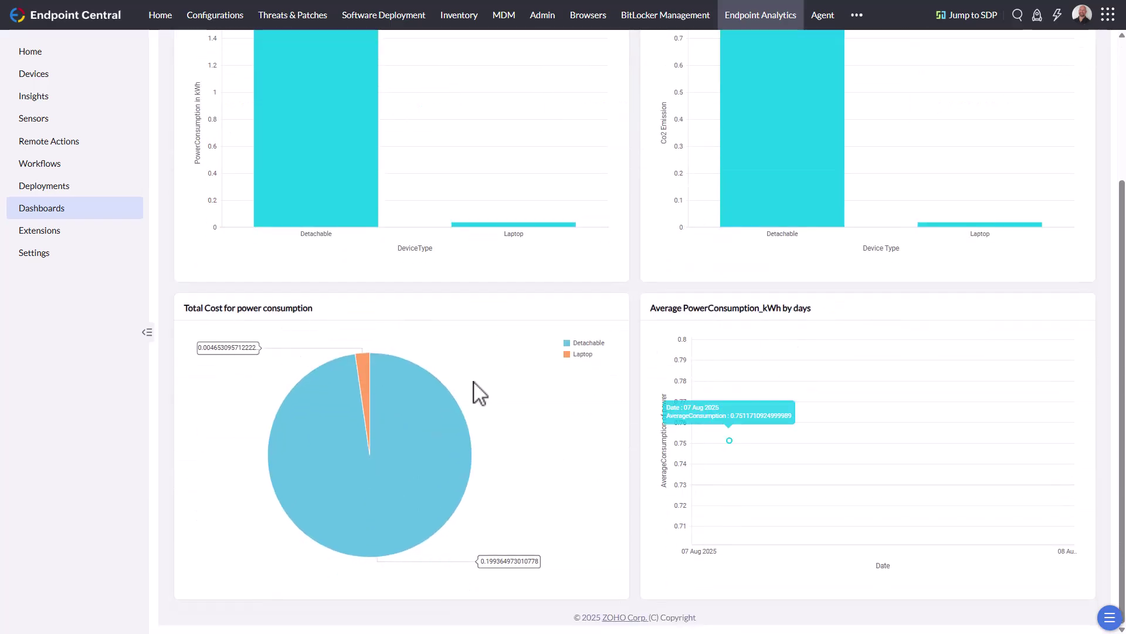
scroll(440, 415, up, 3)
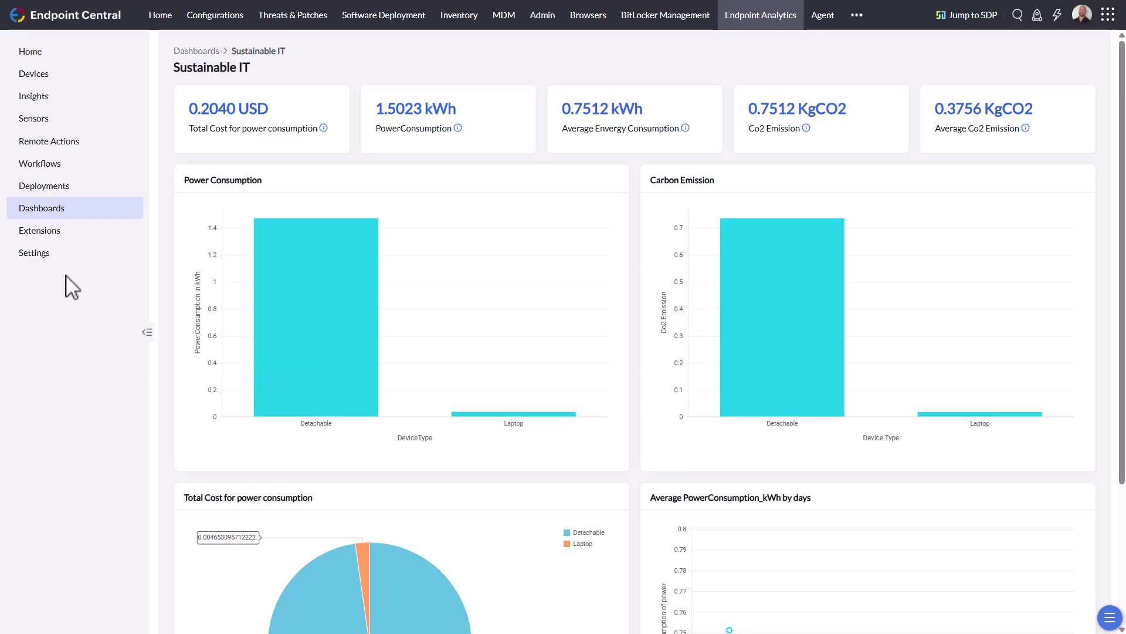
Look through the Windows11 Readiness dashboard, then go back to the three-dashboard list
click(41, 211)
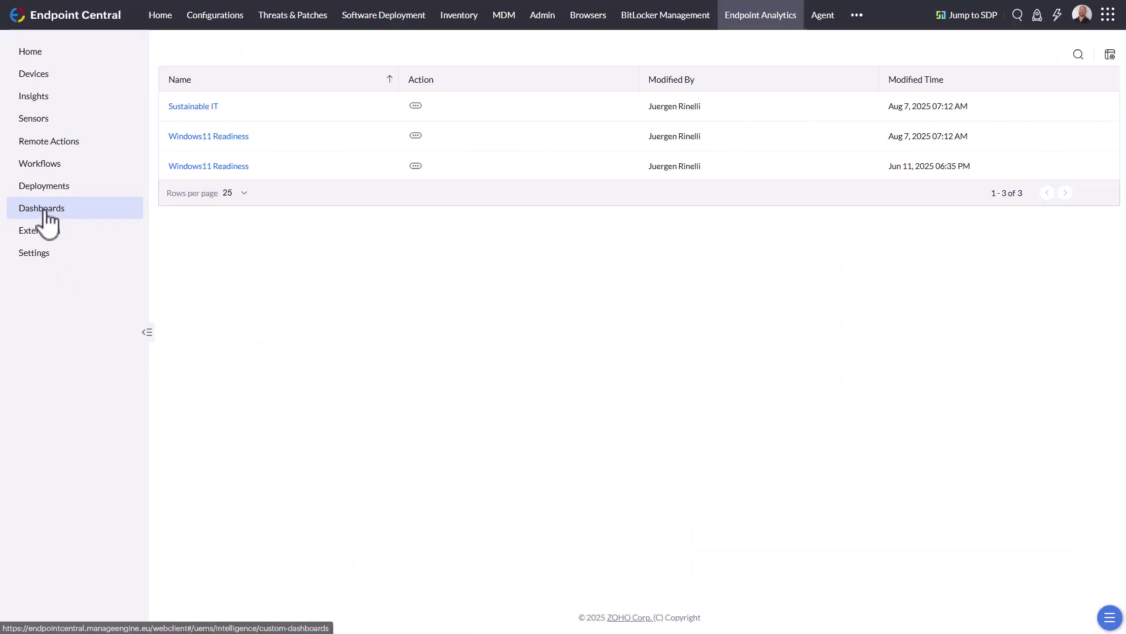
click(230, 136)
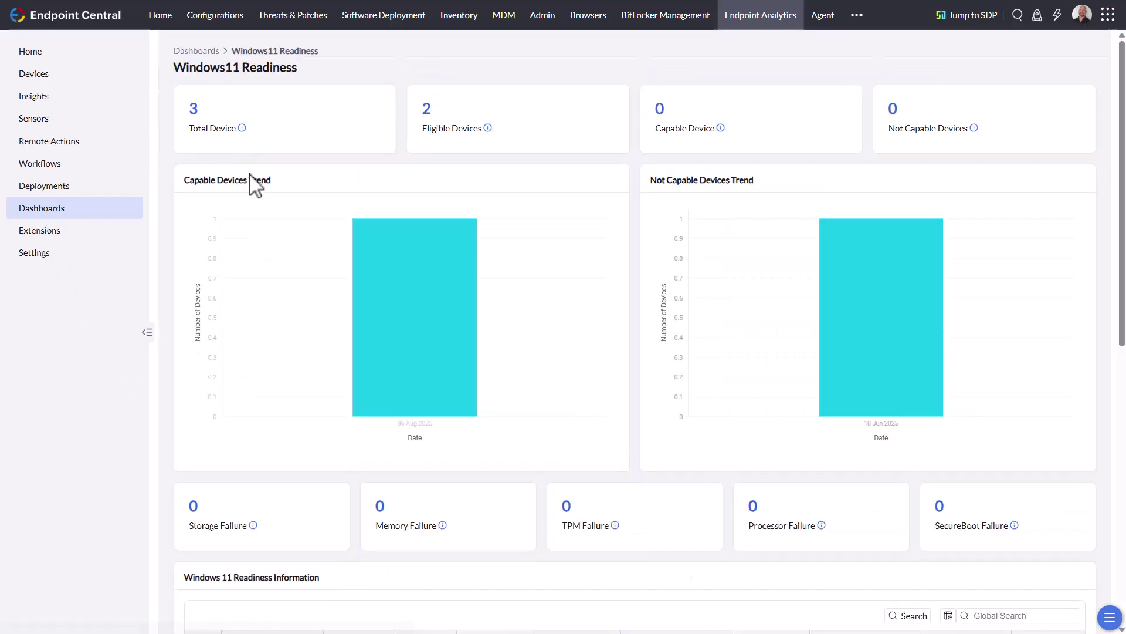
scroll(364, 415, down, 2)
click(68, 211)
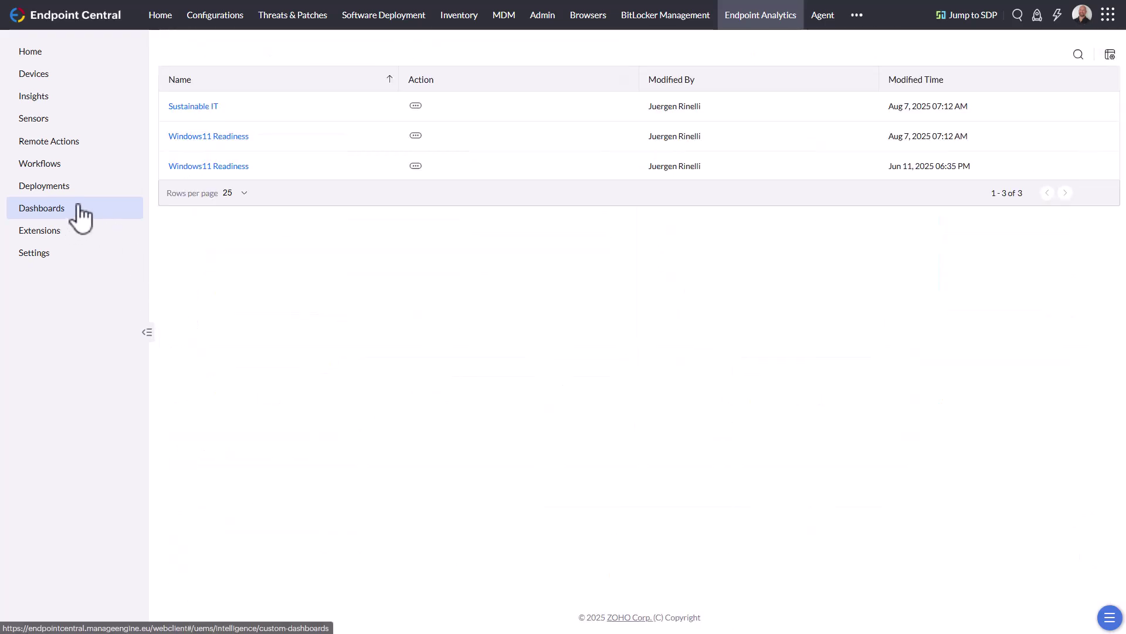
On the Experience Score settings, try the Baseline Experience Score slider, leaving it at 75
click(52, 258)
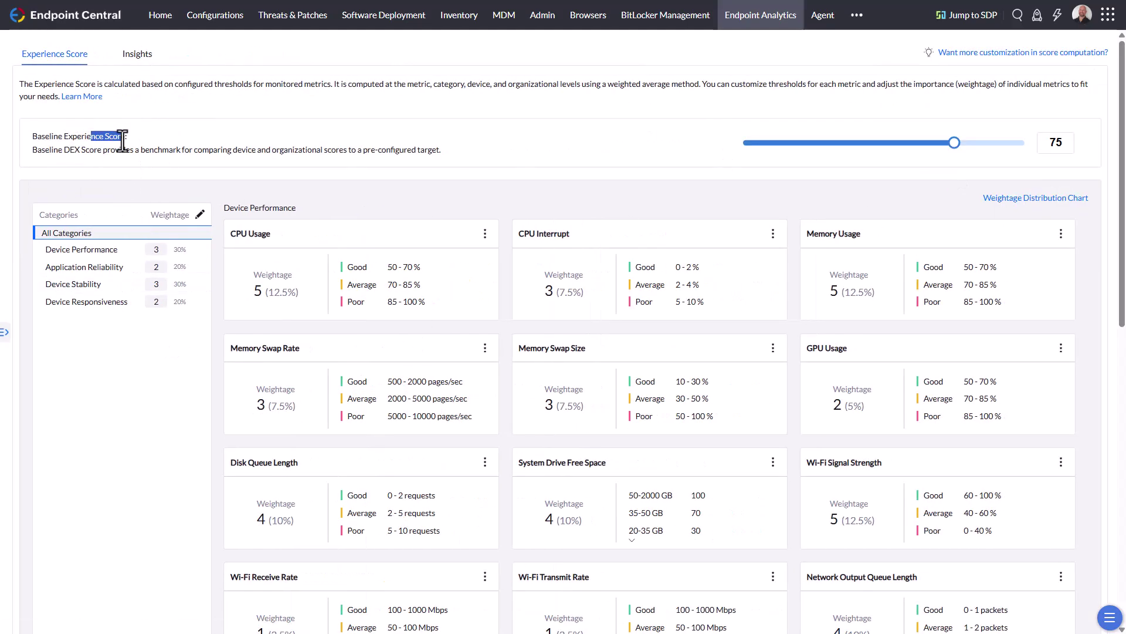
drag(123, 141, 130, 154)
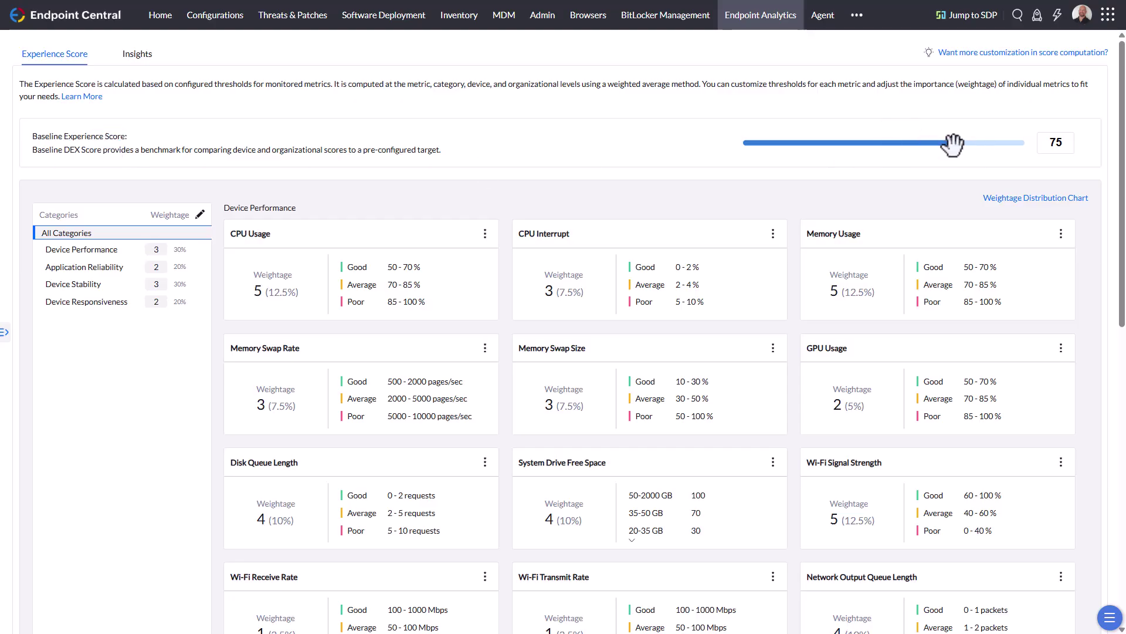
mouse_move(954, 142)
mouse_down()
mouse_move(909, 143)
mouse_move(951, 148)
mouse_up()
View the category weightages (Performance 3, Reliability 2, Stability 3, Responsiveness 2) and Device Performance weightages, cancelling both
click(201, 215)
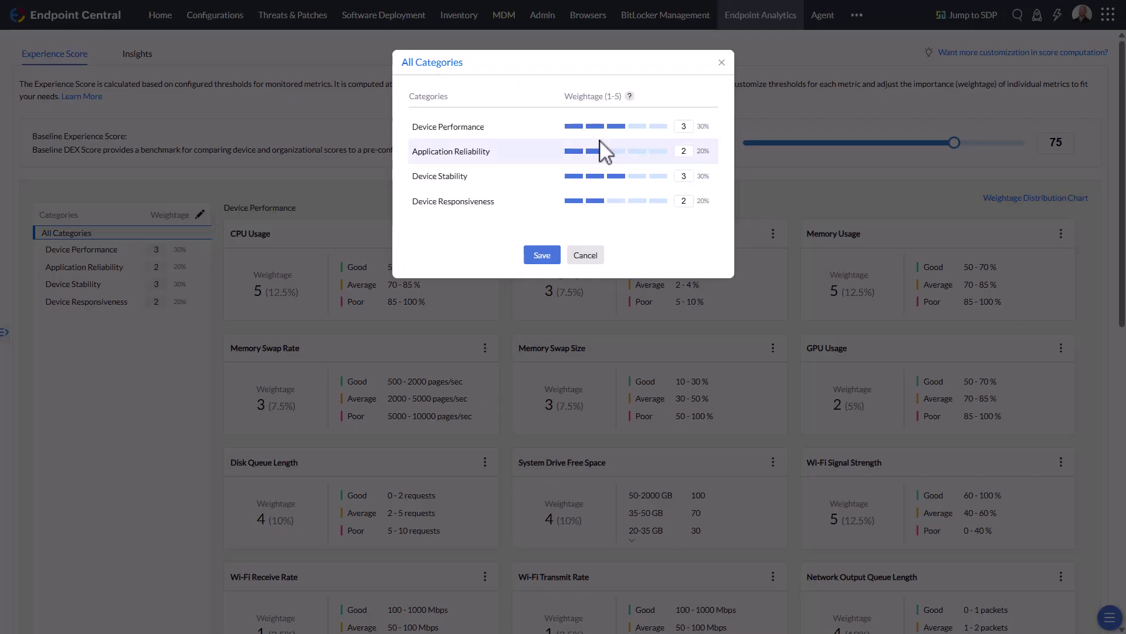
click(585, 256)
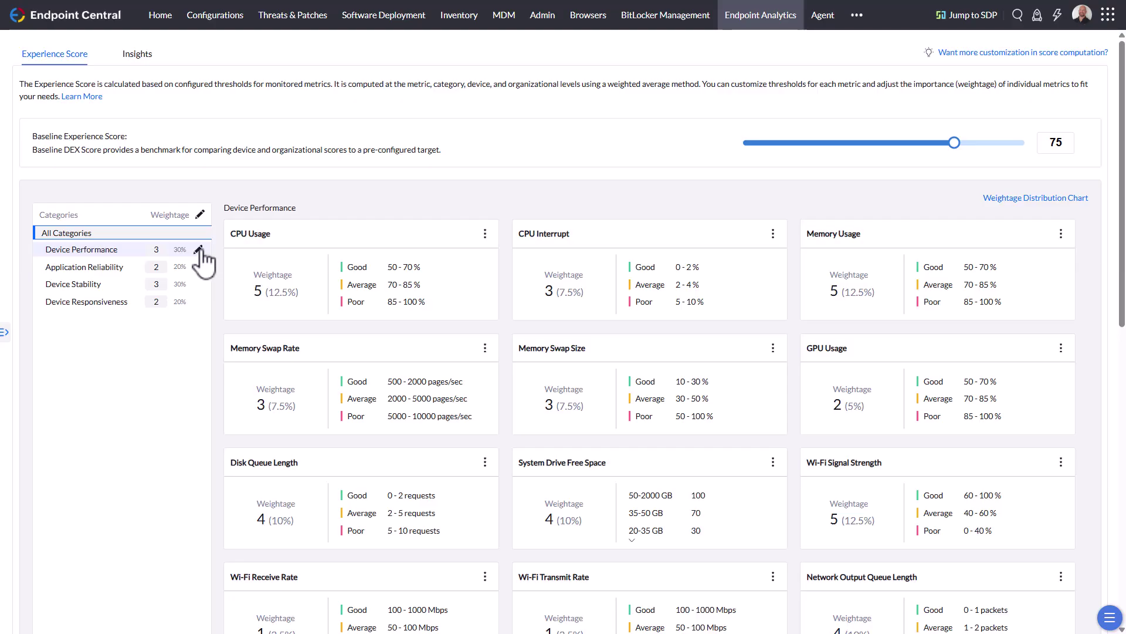
click(199, 250)
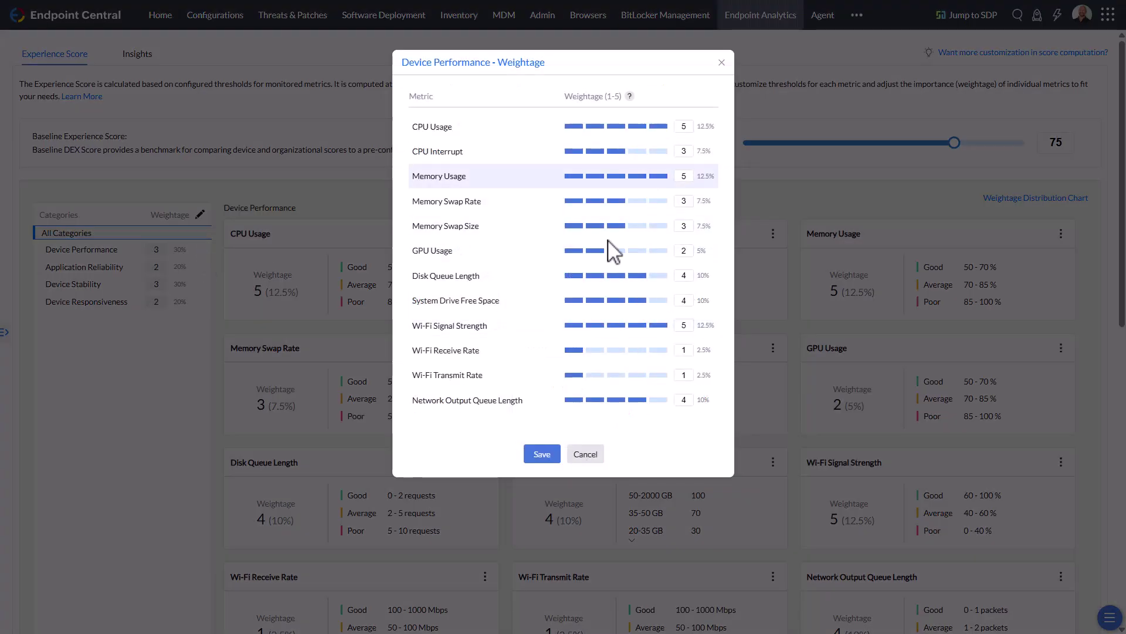
click(602, 457)
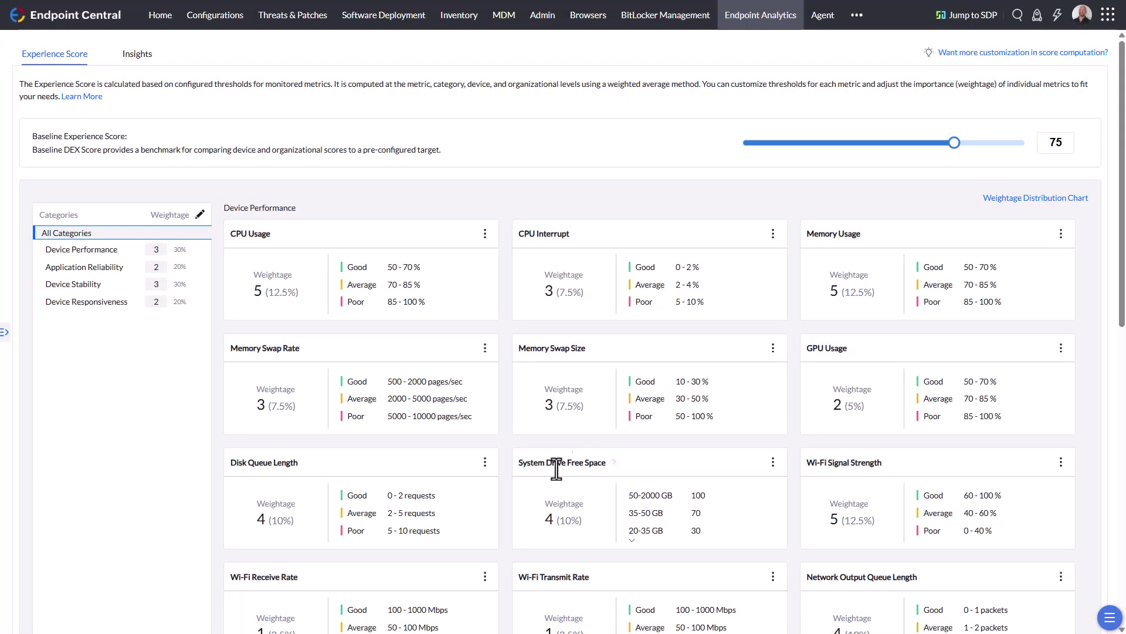
Check Memory Swap Rate's weightage 3 and 2000/5000 pages/sec thresholds, cancel unchanged, and scroll the metric cards
click(485, 348)
click(522, 337)
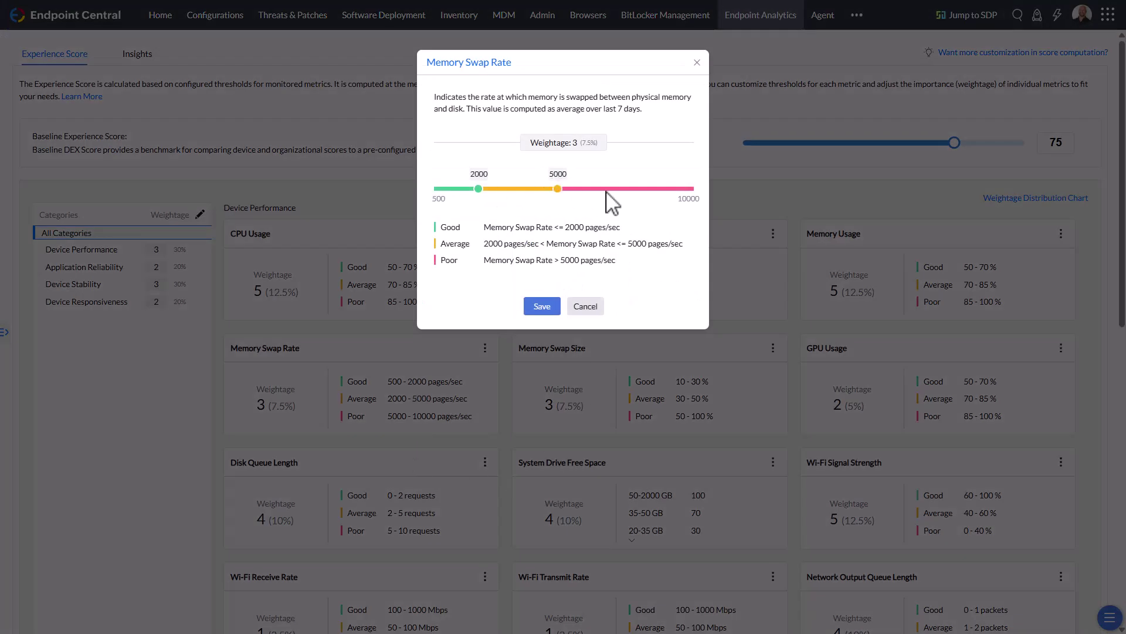
click(580, 309)
scroll(767, 414, down, 5)
scroll(747, 457, down, 5)
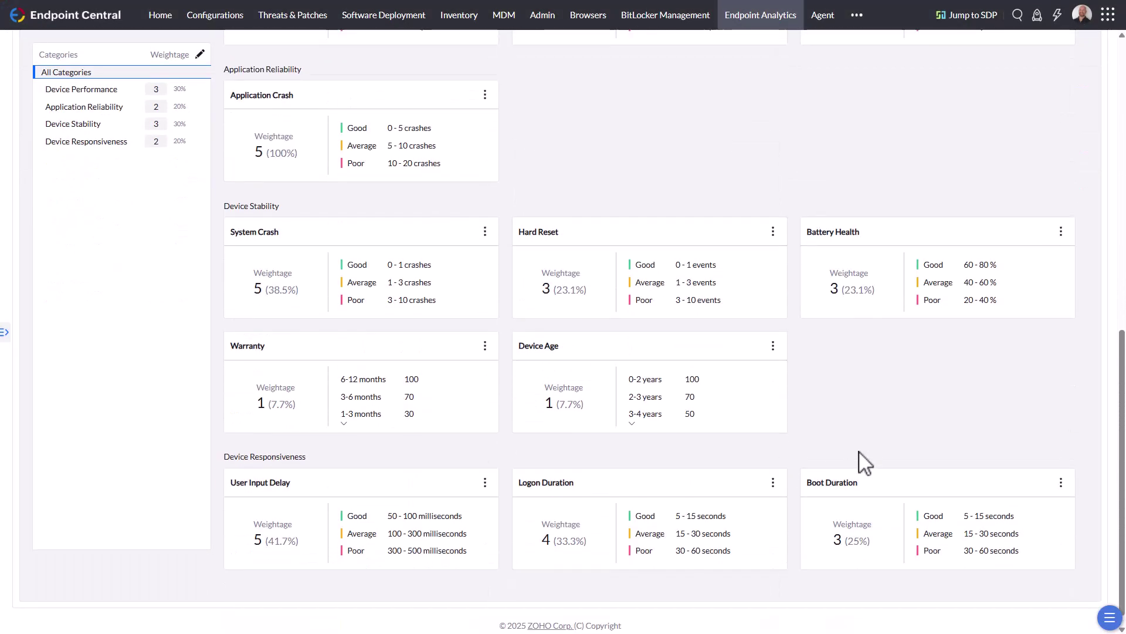
scroll(860, 464, up, 8)
scroll(857, 467, up, 2)
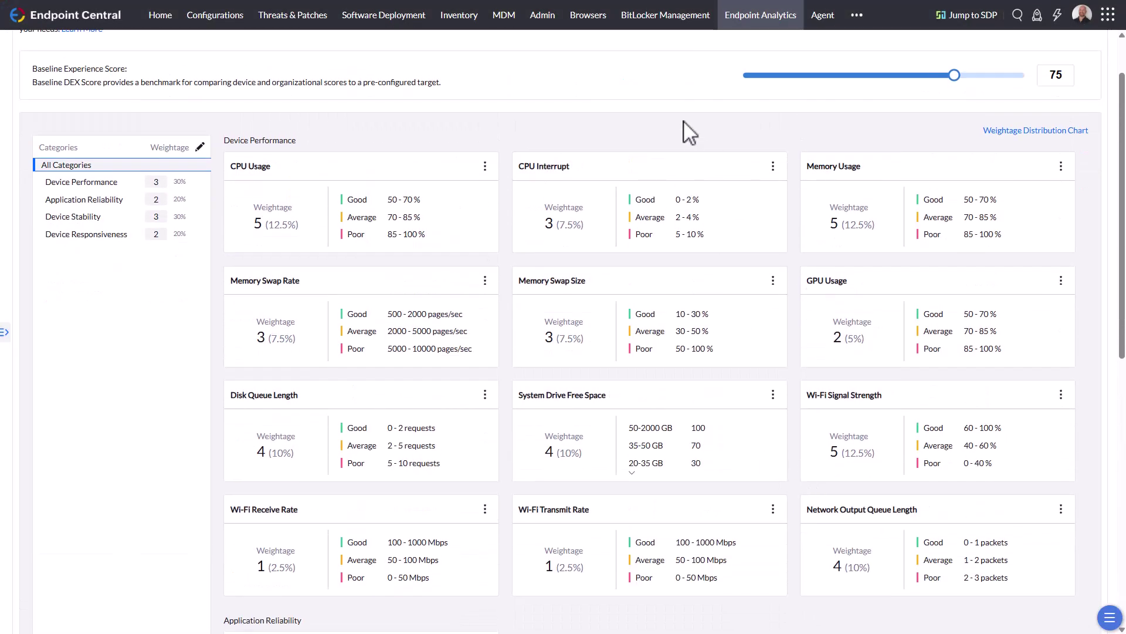
click(5, 332)
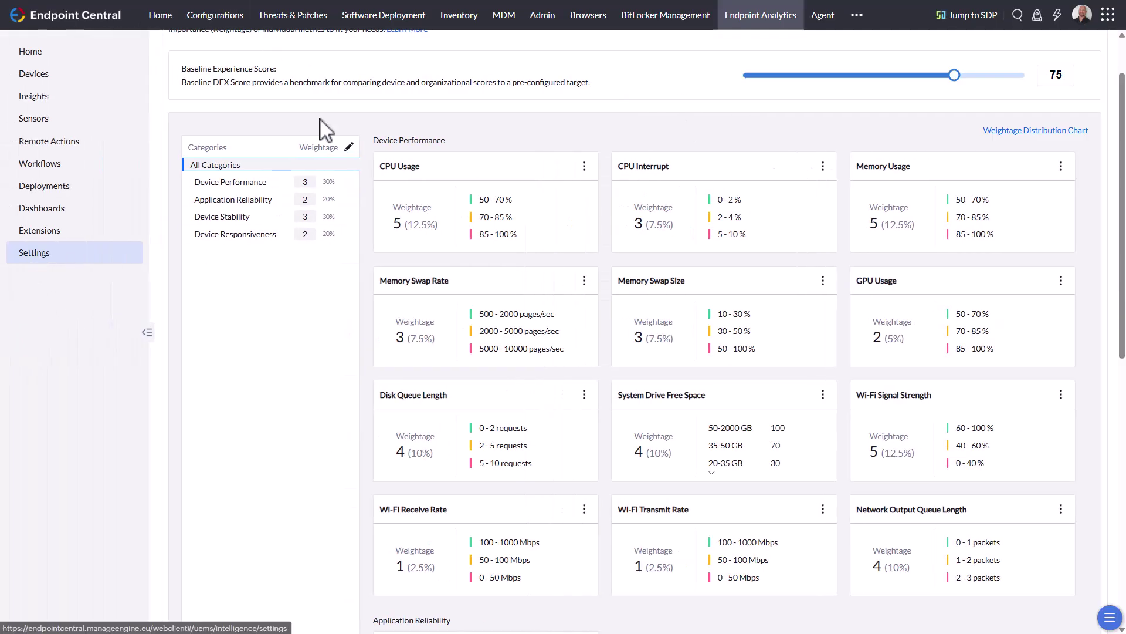
scroll(326, 176, up, 1)
click(289, 60)
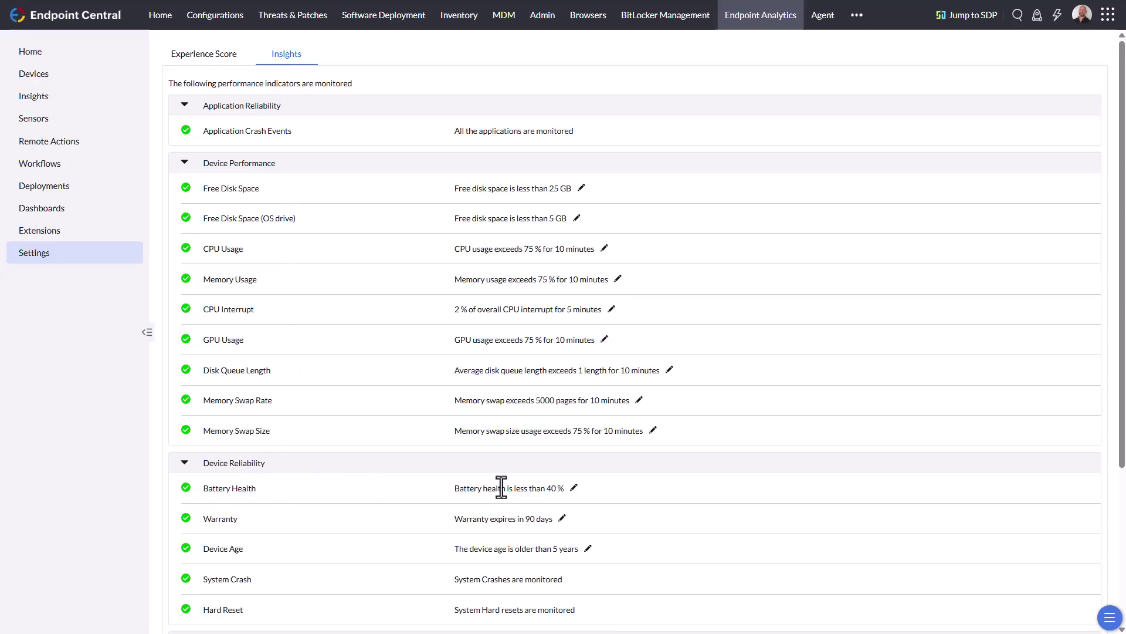
click(574, 488)
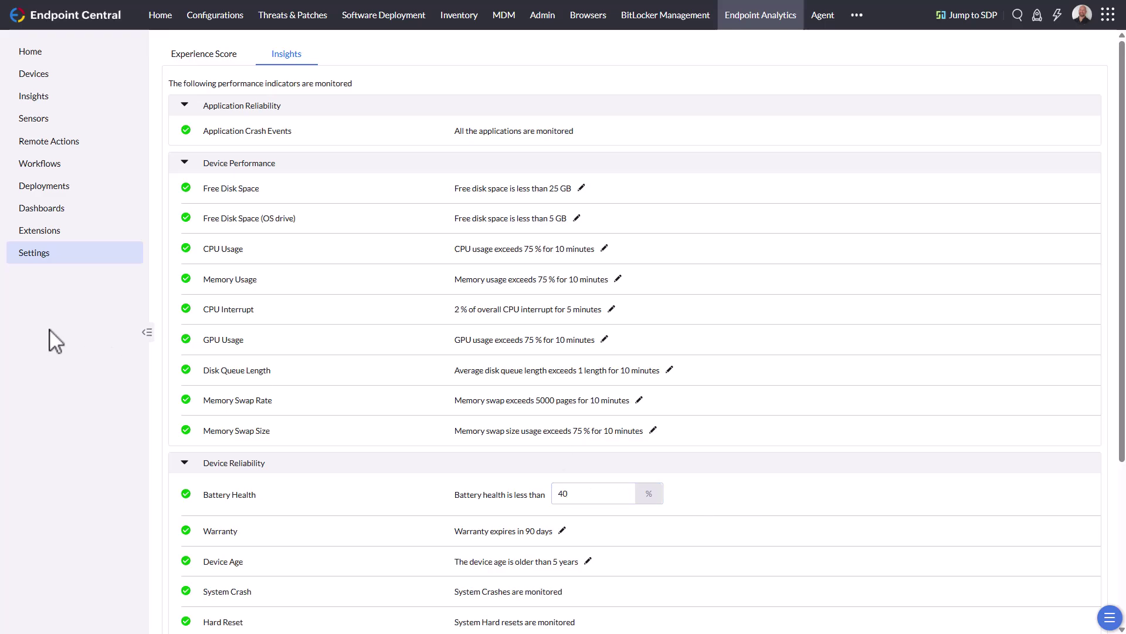
click(49, 257)
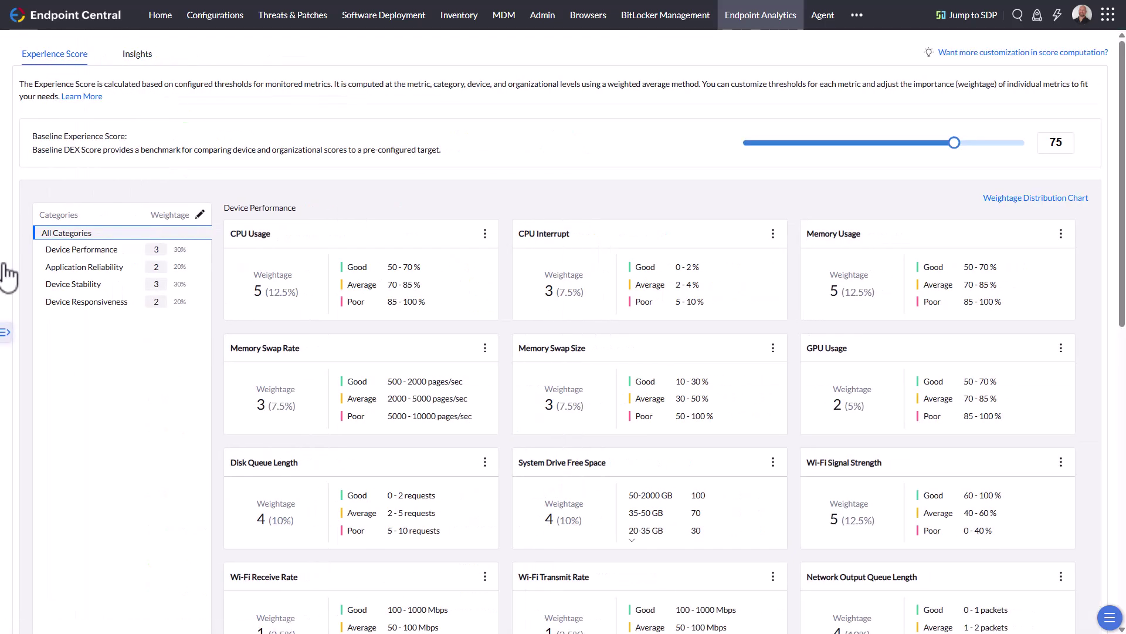
Go to the Remote Actions script repository via Home, opening and cancelling the Add Script form
click(7, 333)
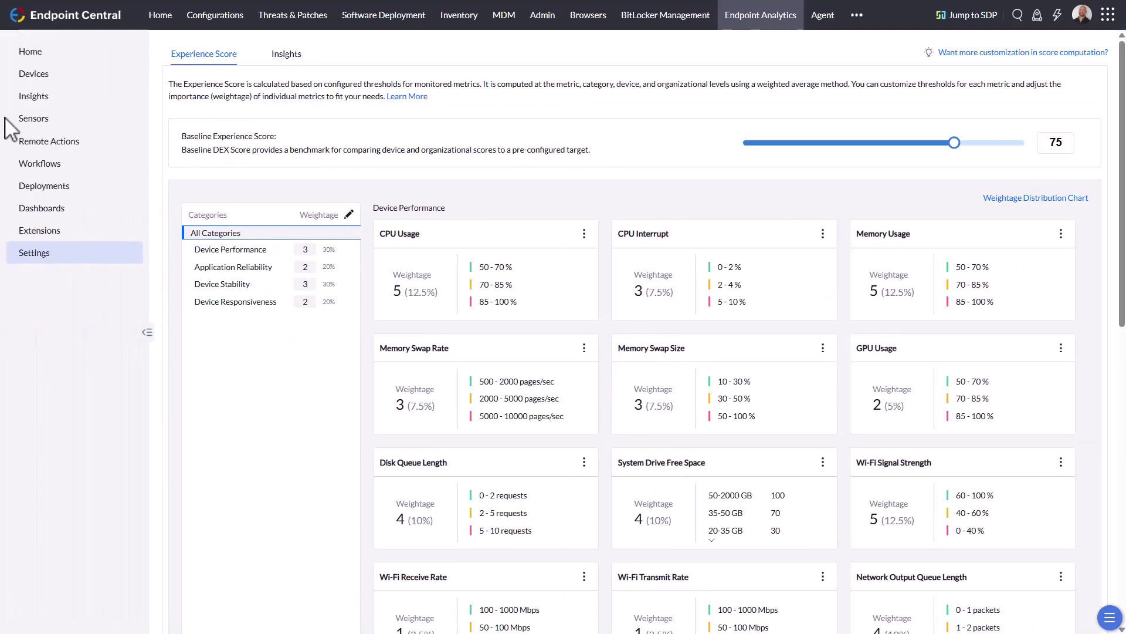
click(28, 52)
click(58, 140)
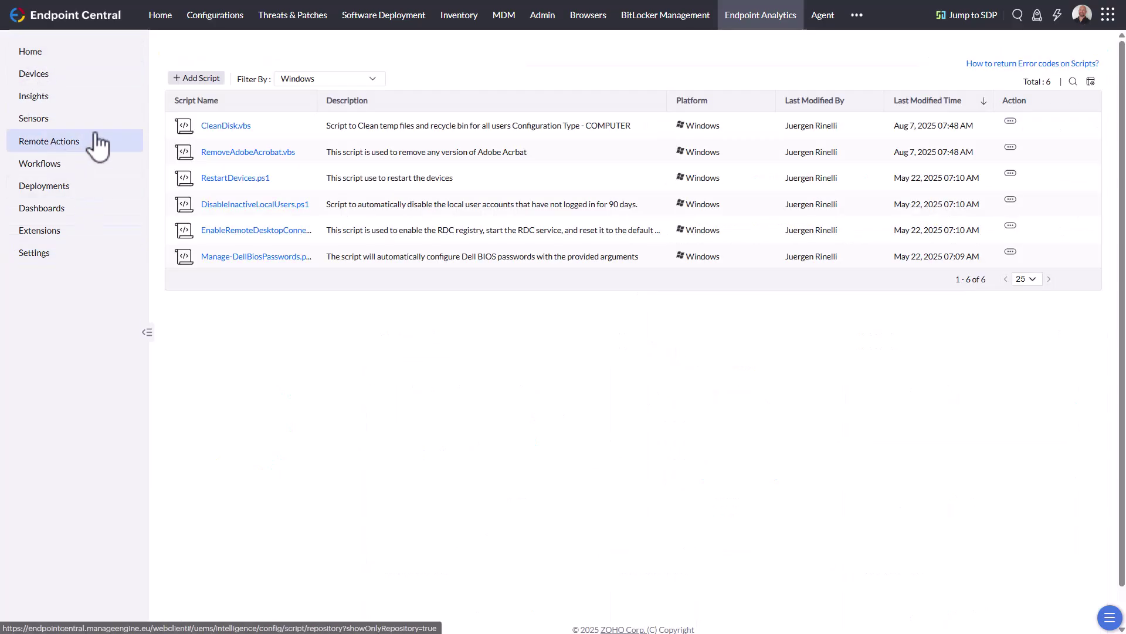
click(200, 79)
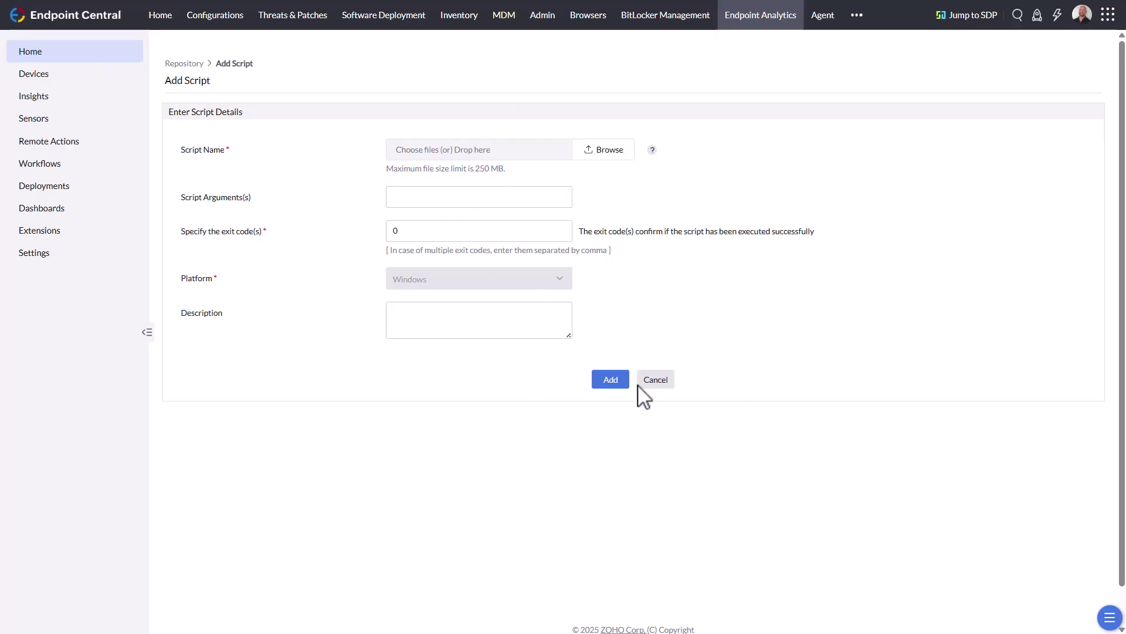
click(656, 382)
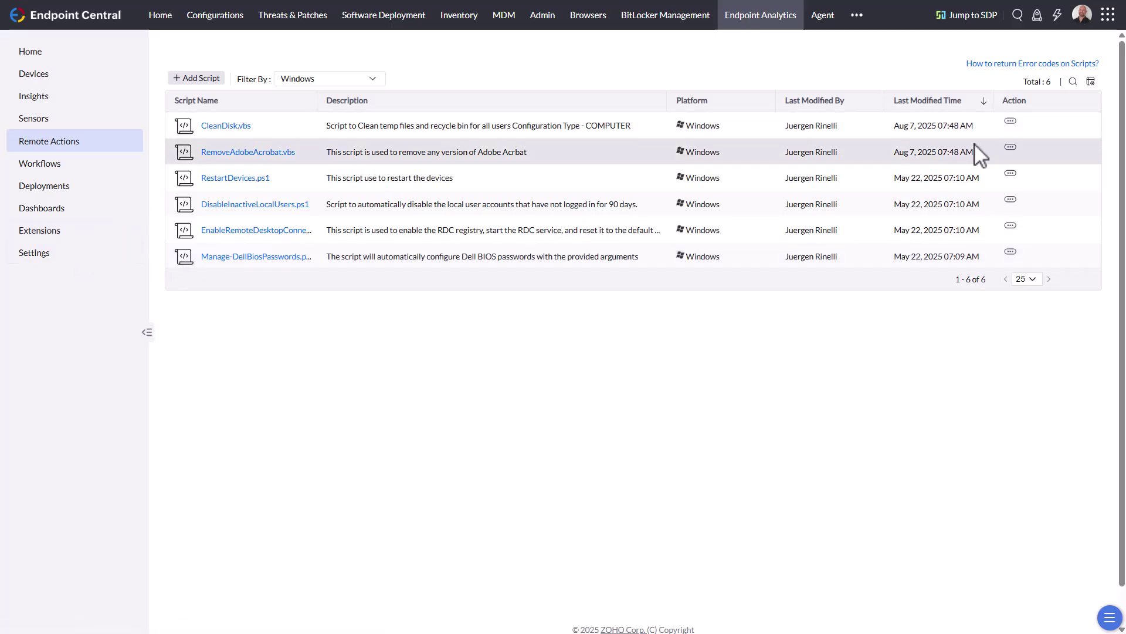
Open CleanDisk.vbs for modification, read through its description and script code, and close the code view unsaved
click(1011, 121)
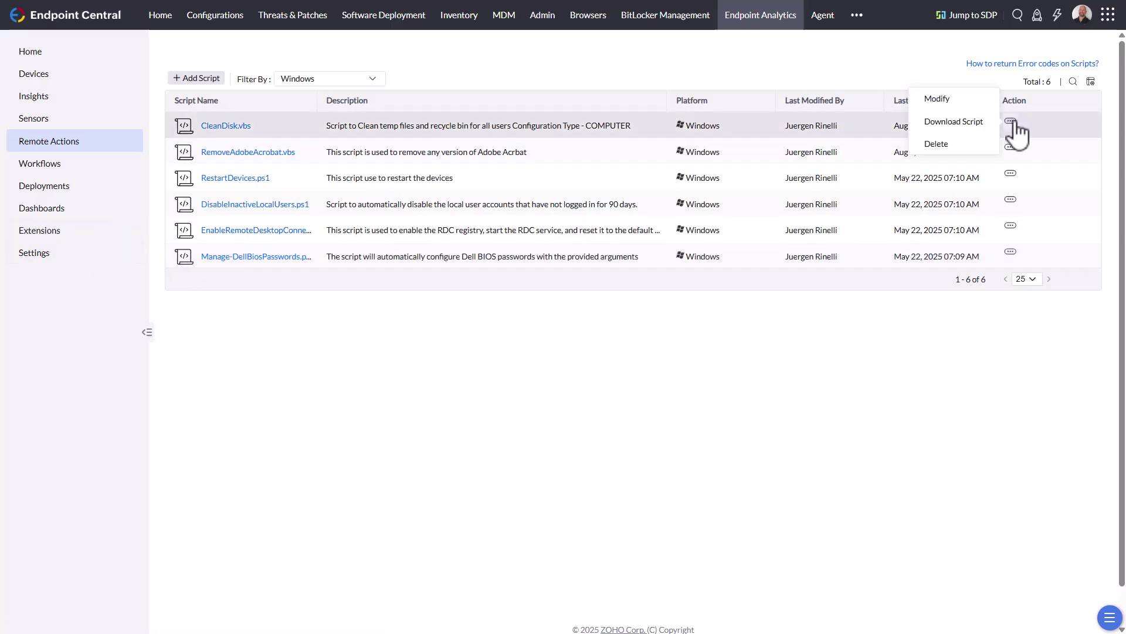
click(967, 101)
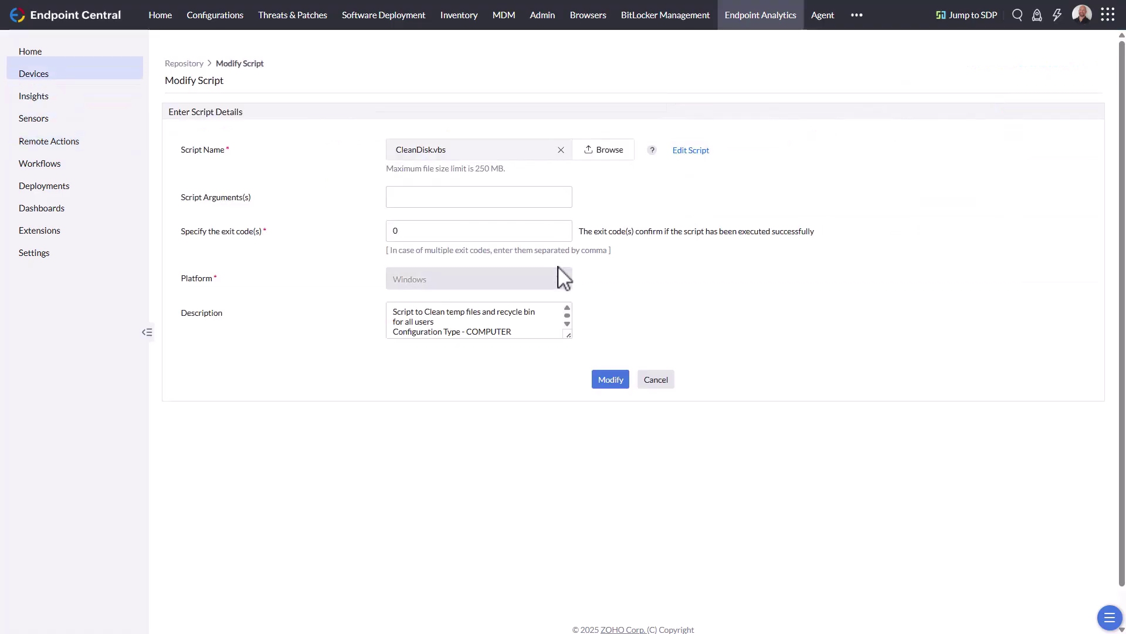
click(491, 324)
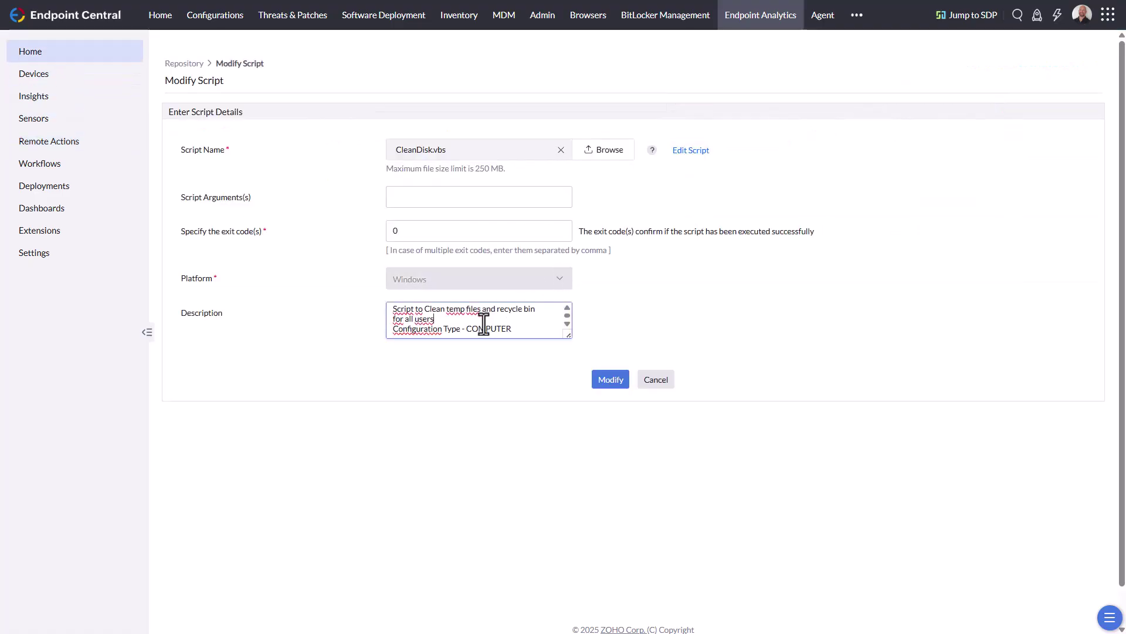
scroll(483, 323, up, 1)
click(693, 152)
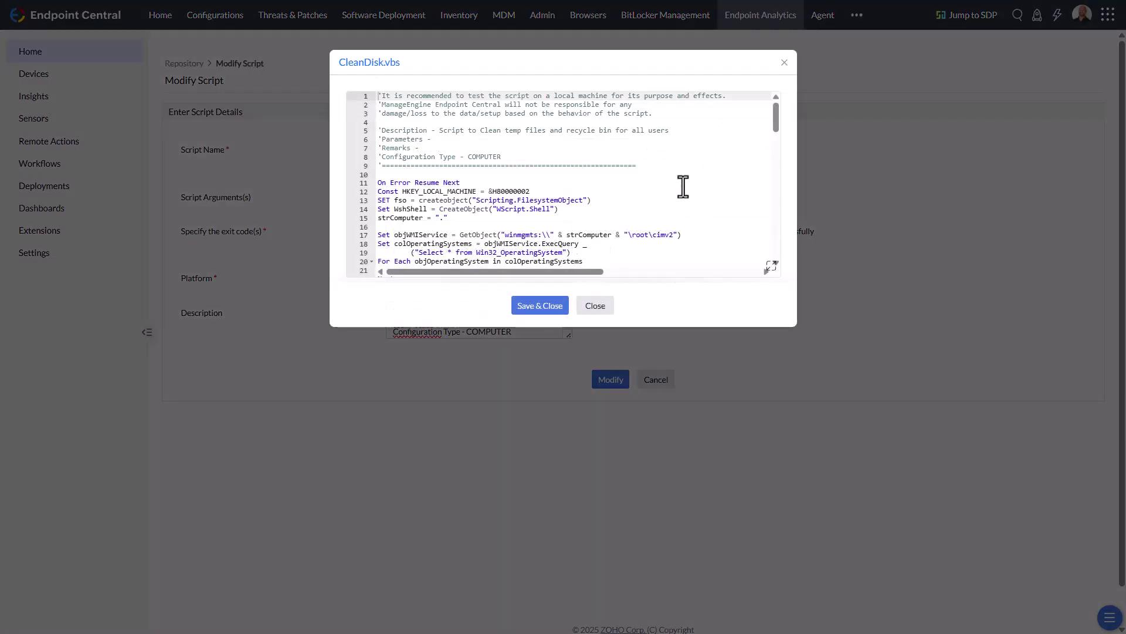
scroll(652, 205, down, 5)
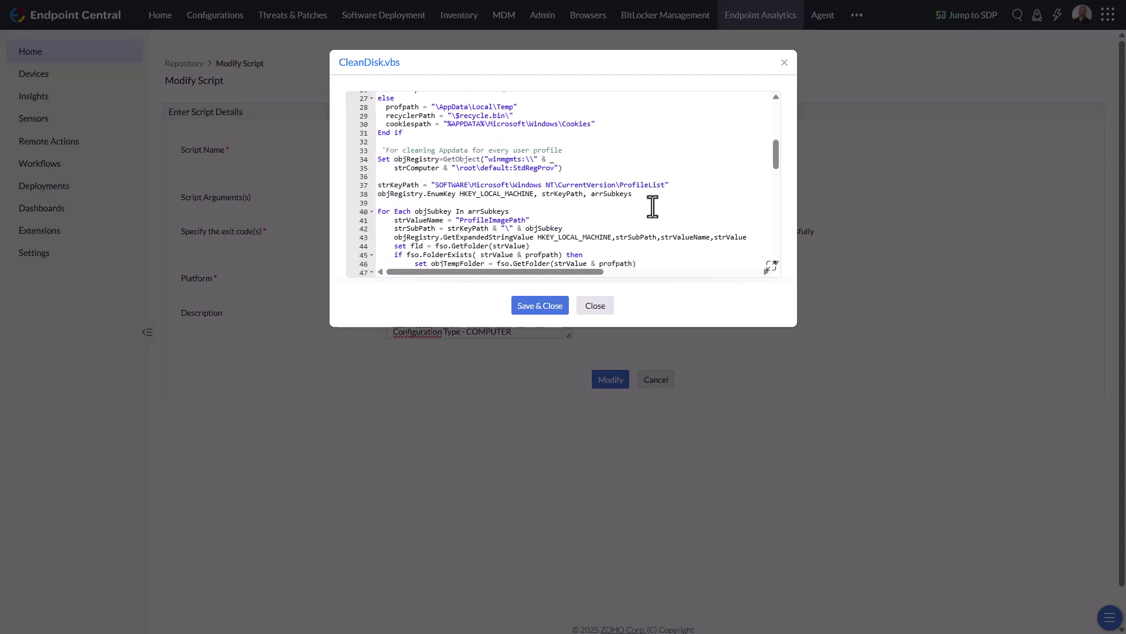
scroll(653, 206, down, 5)
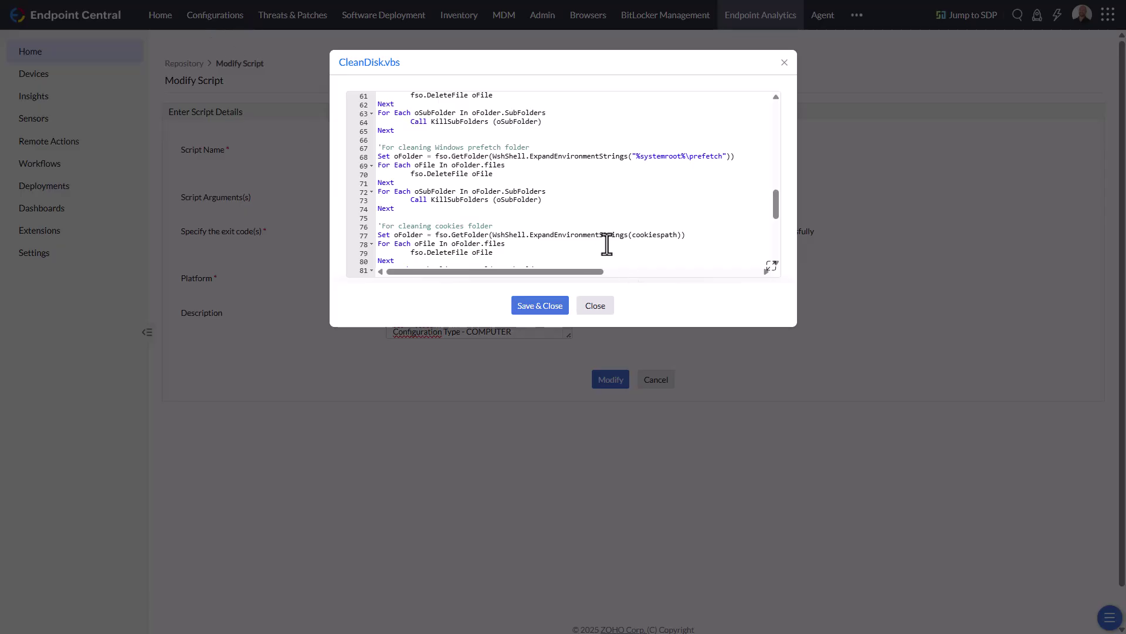
click(595, 305)
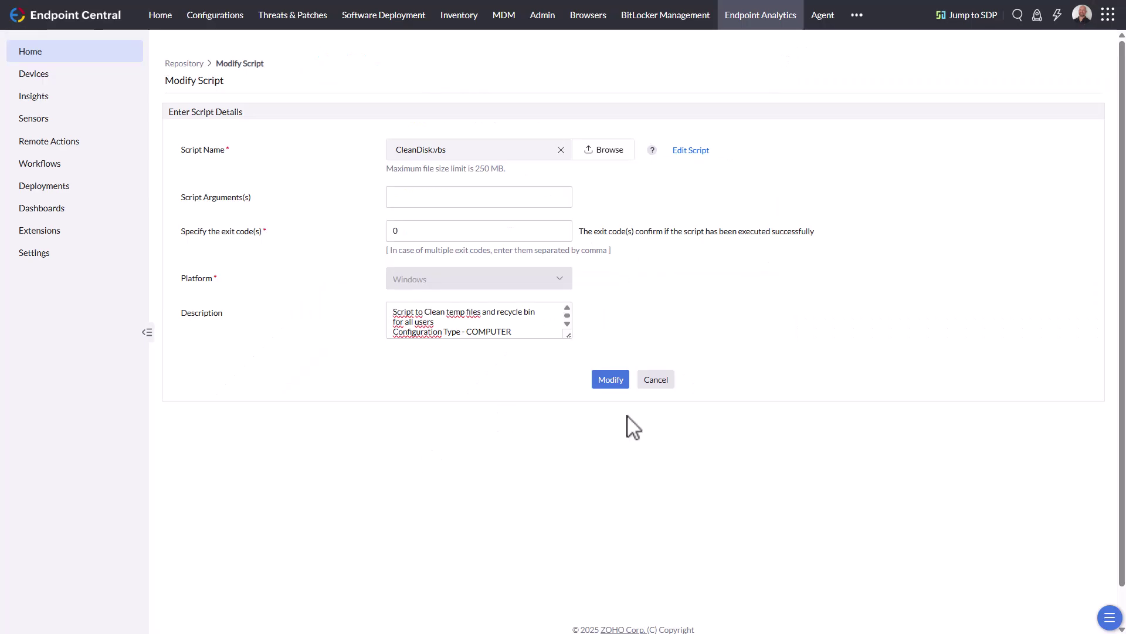
Cancel the CleanDisk.vbs modification, landing on the Endpoint Analytics home with 3 managed devices
click(657, 381)
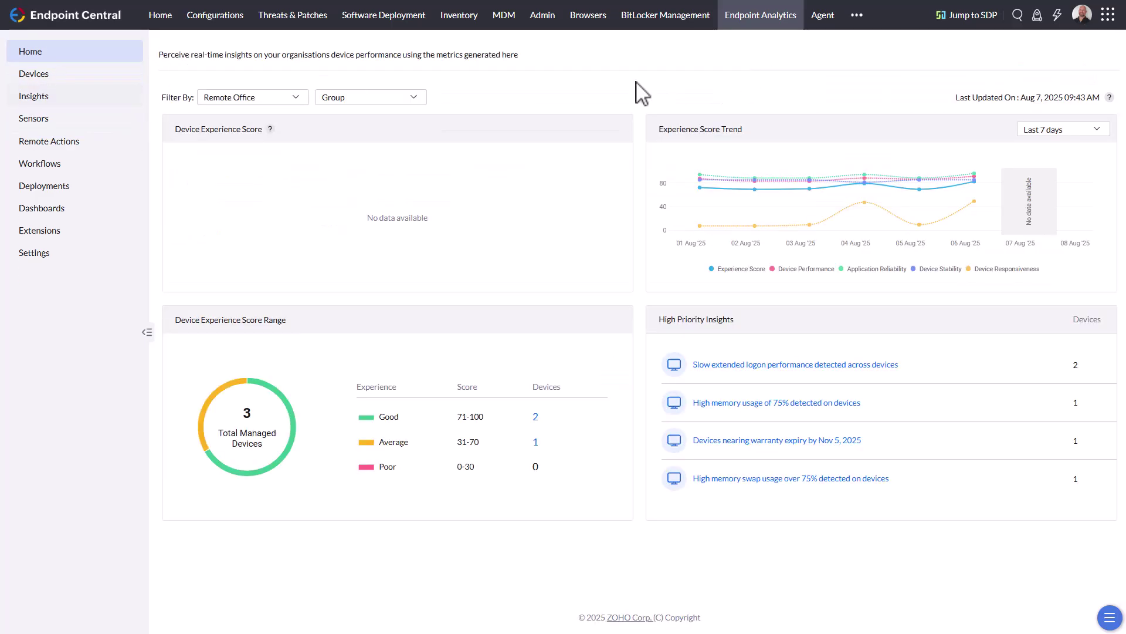